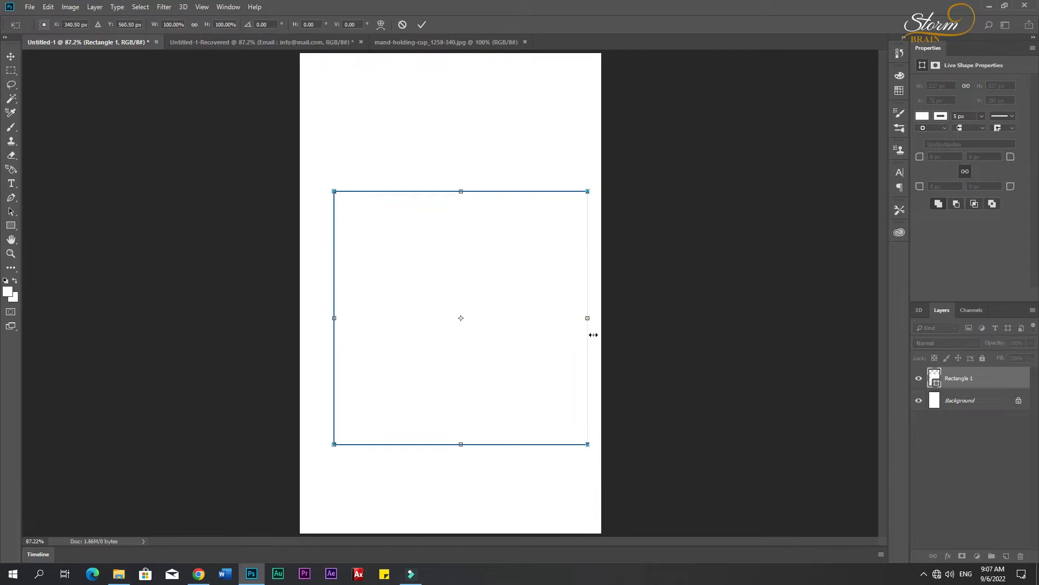
- Enlarge the rectangle to a 638 px square spanning the full canvas width and fill it with dark navy #020837
{"action": "left_click_drag", "start_coordinate": [588, 445], "coordinate": [602, 459]}
{"action": "left_click_drag", "start_coordinate": [329, 460], "coordinate": [292, 489]}
{"action": "key", "text": "Return"}
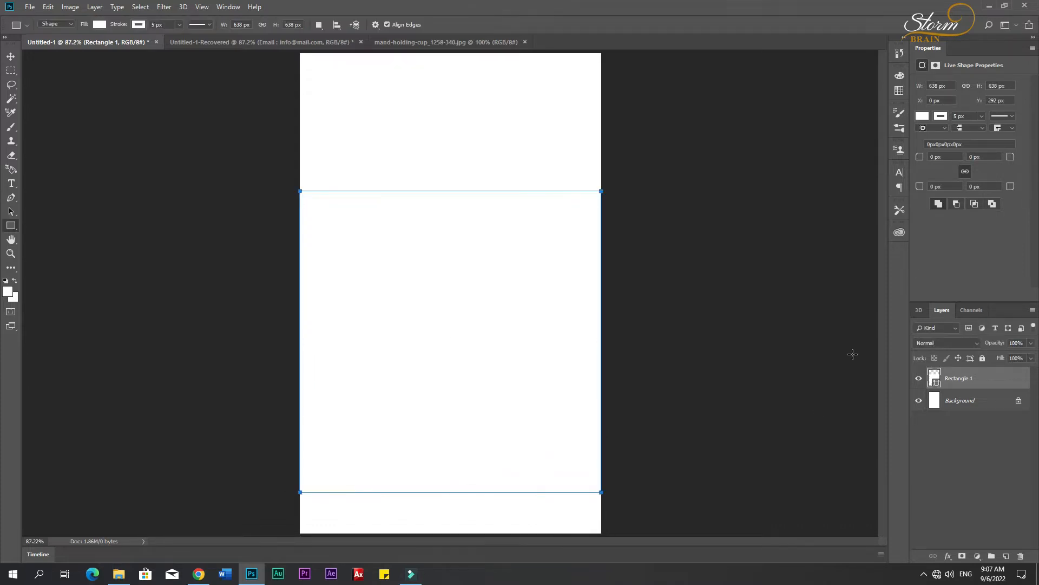
{"action": "double_click", "coordinate": [934, 383]}
{"action": "left_click", "coordinate": [839, 284]}
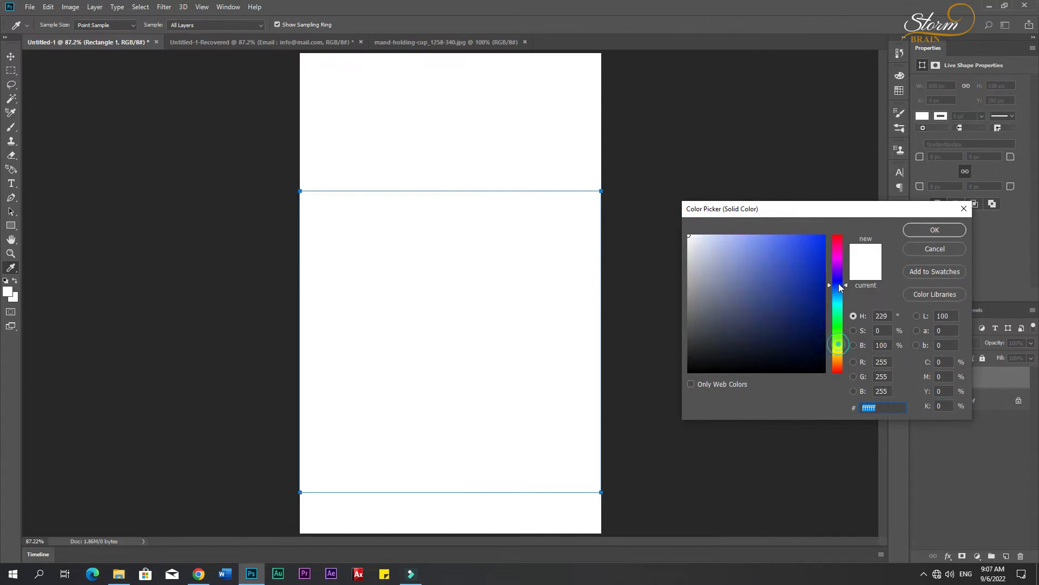
{"action": "left_click_drag", "start_coordinate": [828, 306], "coordinate": [821, 342]}
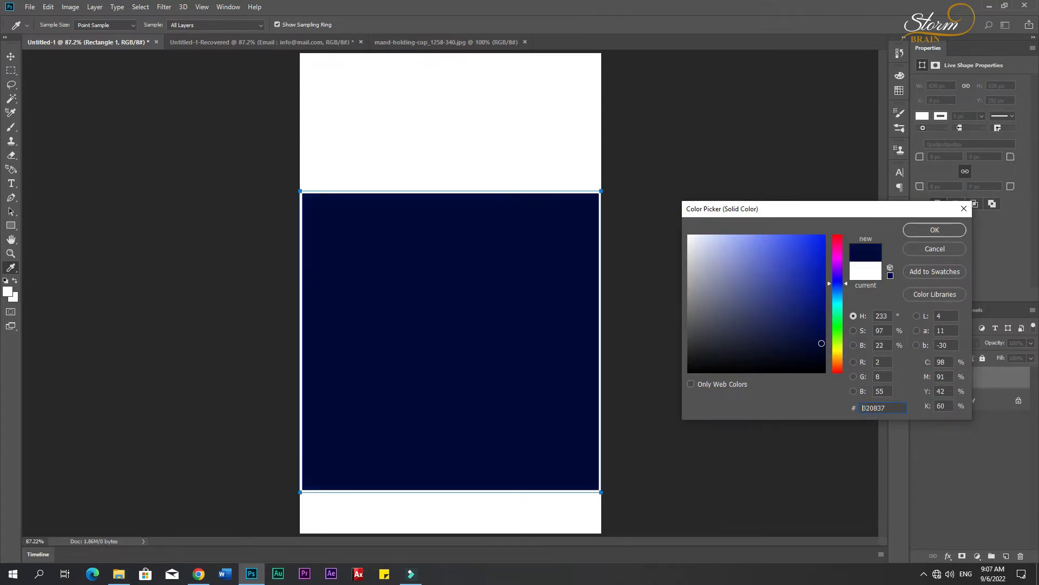
{"action": "left_click", "coordinate": [935, 229]}
- Rotate the navy square by -45° and move it into the canvas's upper-left corner so only a diagonal triangle covers the page
{"action": "left_click", "coordinate": [10, 56]}
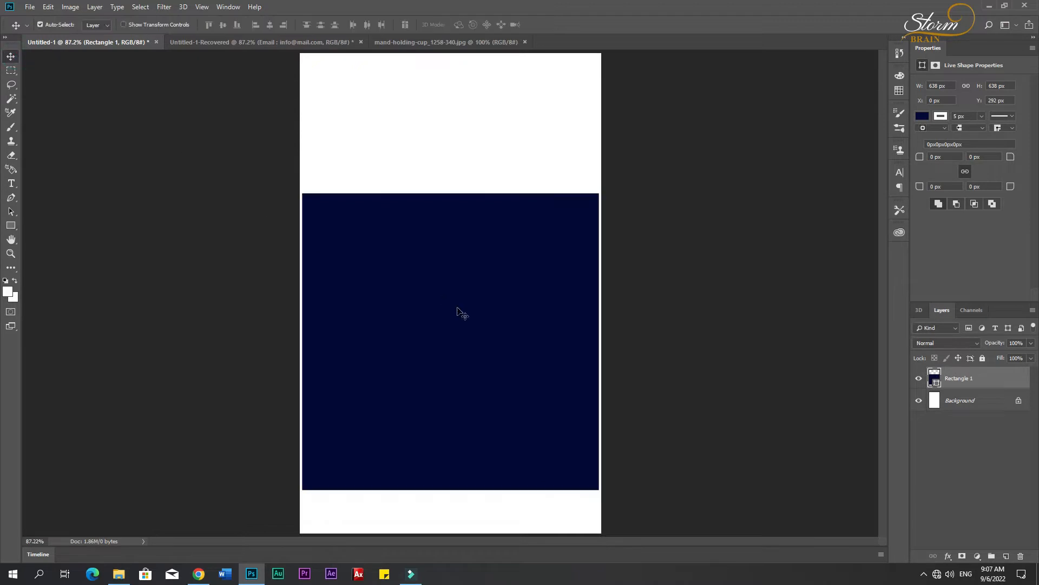
{"action": "key", "text": "ctrl+t"}
{"action": "left_click_drag", "start_coordinate": [649, 327], "coordinate": [586, 228]}
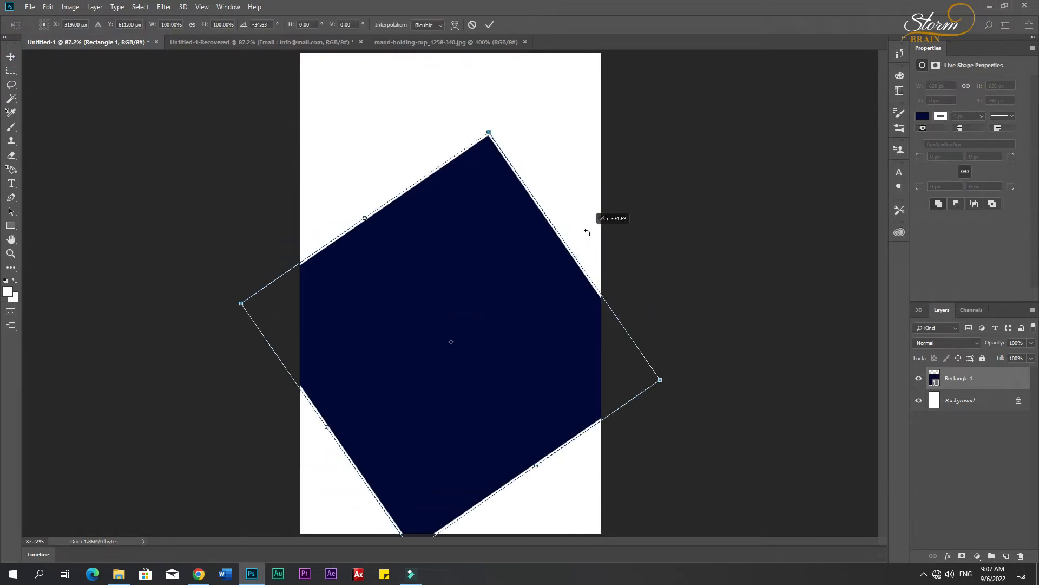
{"action": "key", "text": "ctrl+z"}
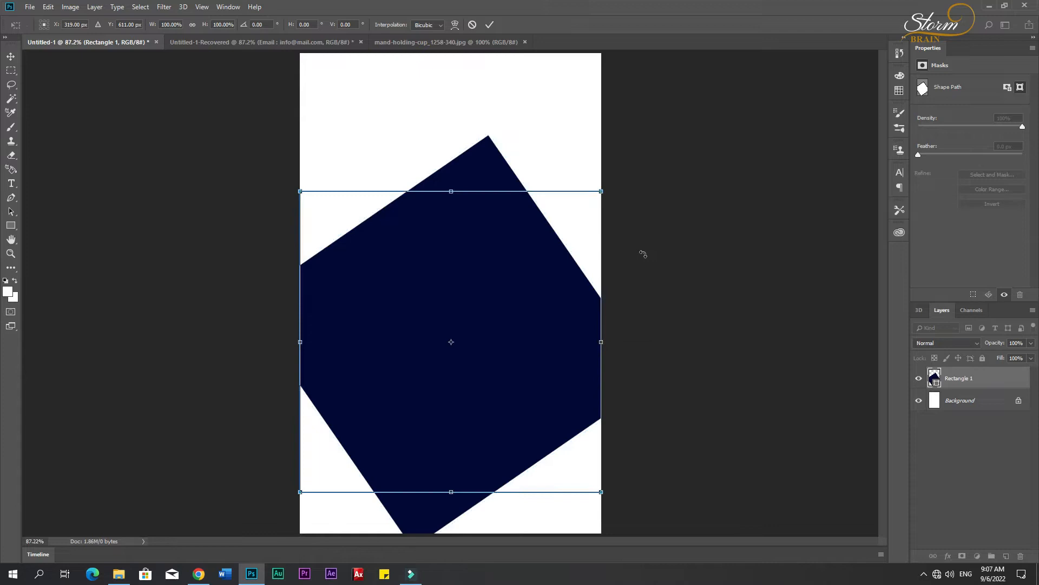
{"action": "left_click_drag", "start_coordinate": [669, 299], "coordinate": [566, 172]}
{"action": "left_click_drag", "start_coordinate": [503, 374], "coordinate": [353, 114]}
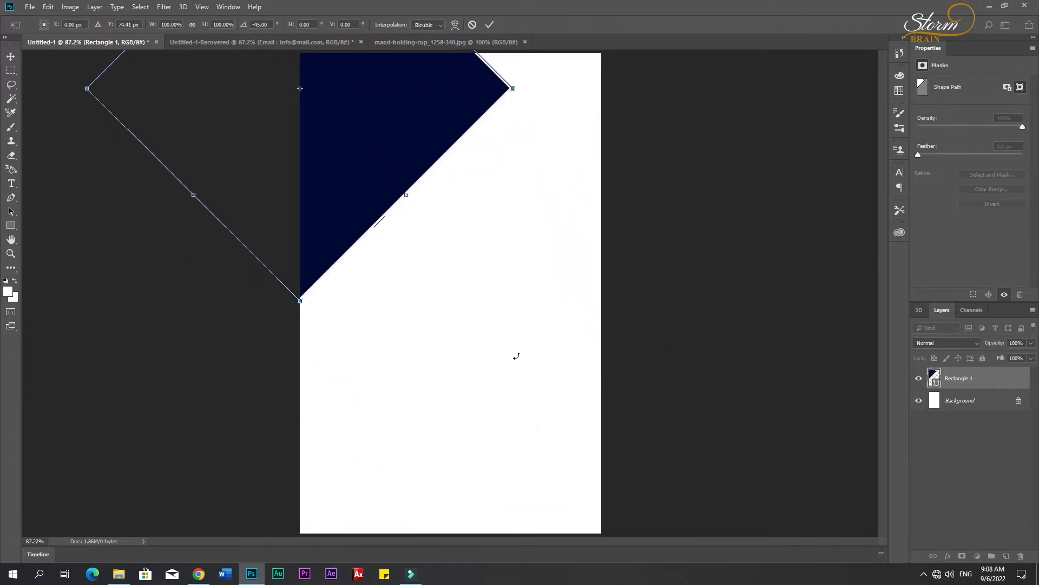
{"action": "left_click_drag", "start_coordinate": [339, 145], "coordinate": [337, 110]}
{"action": "key", "text": "Return"}
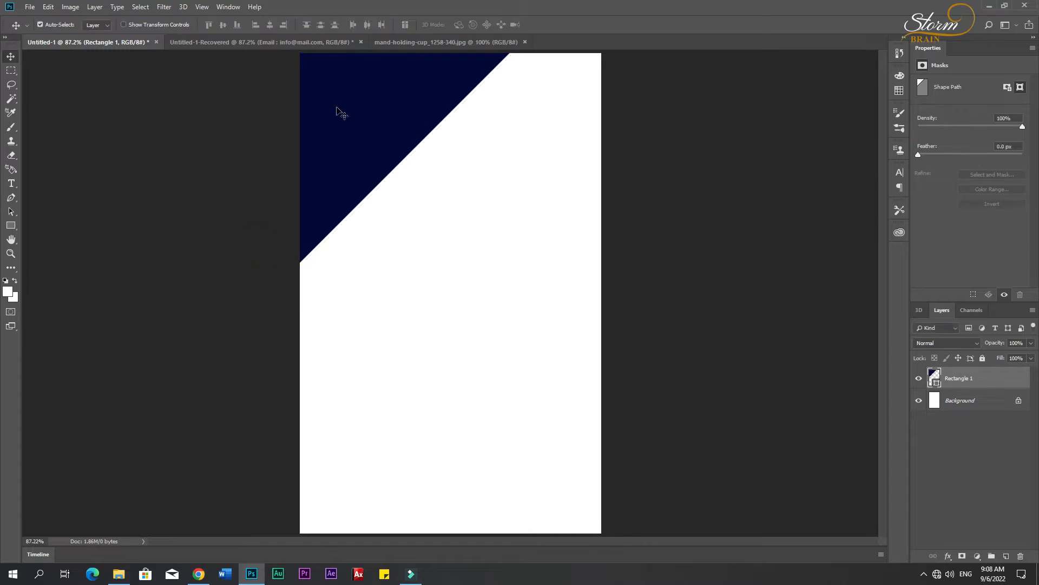
- Duplicate the rotated navy square and place the copy at the canvas's upper-right corner, mirroring the original
{"action": "key", "text": "ctrl+j"}
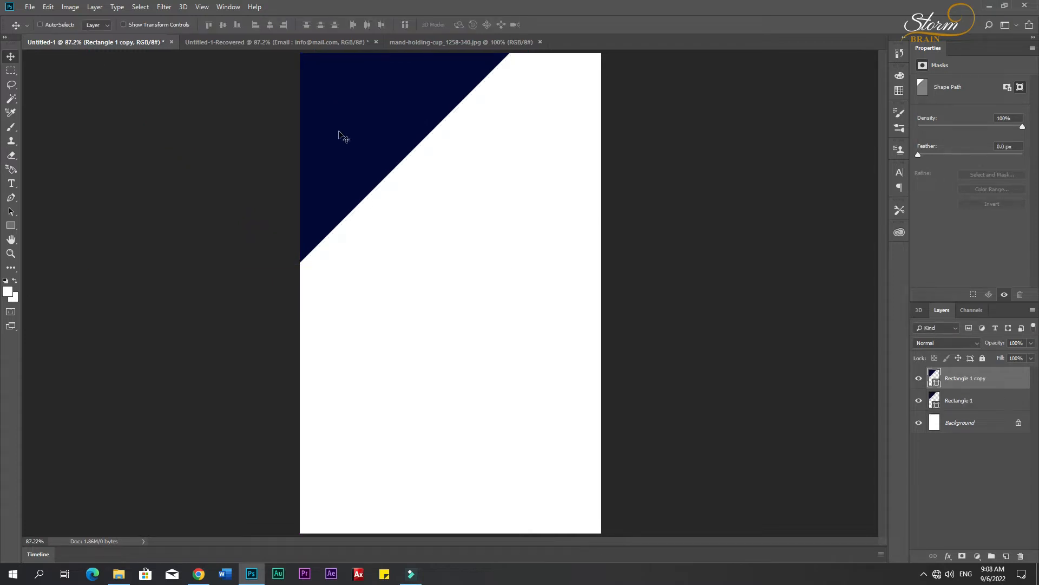
{"action": "key", "text": "ctrl+t"}
{"action": "left_click_drag", "start_coordinate": [338, 166], "coordinate": [629, 171]}
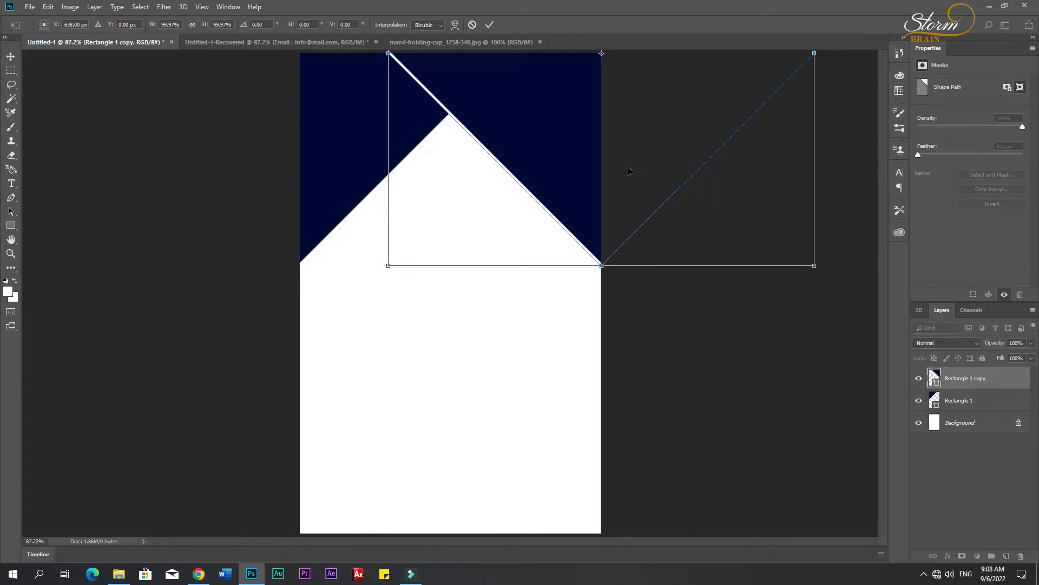
{"action": "key", "text": "Return"}
{"action": "left_click", "coordinate": [750, 236]}
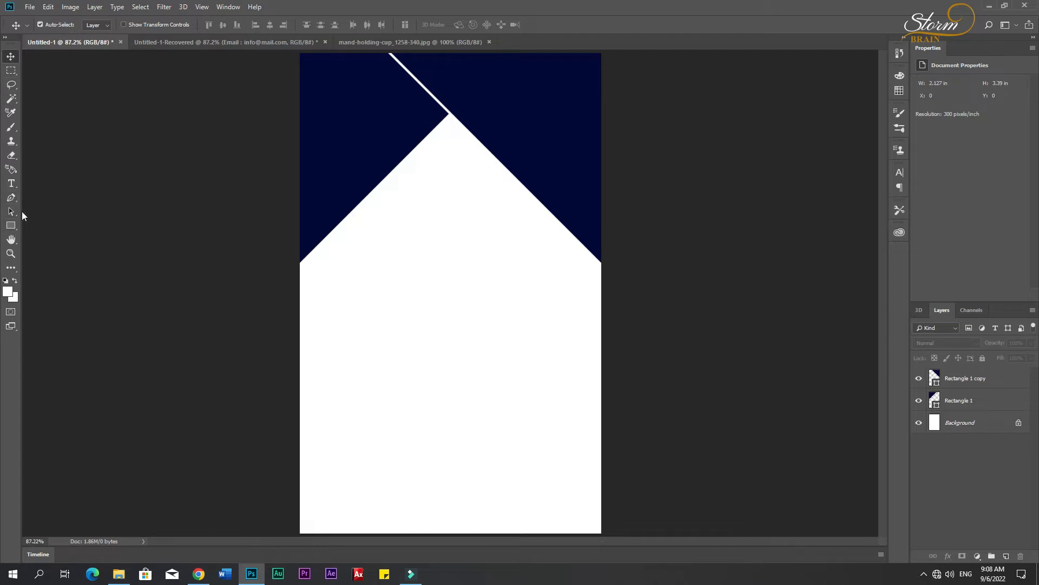
{"action": "left_click", "coordinate": [15, 225]}
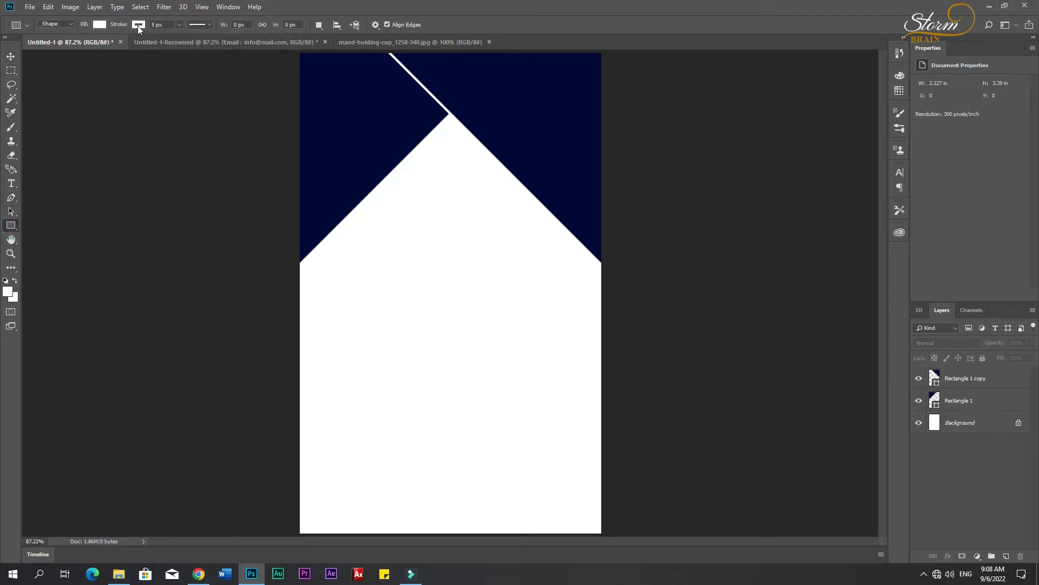
{"action": "left_click", "coordinate": [139, 25]}
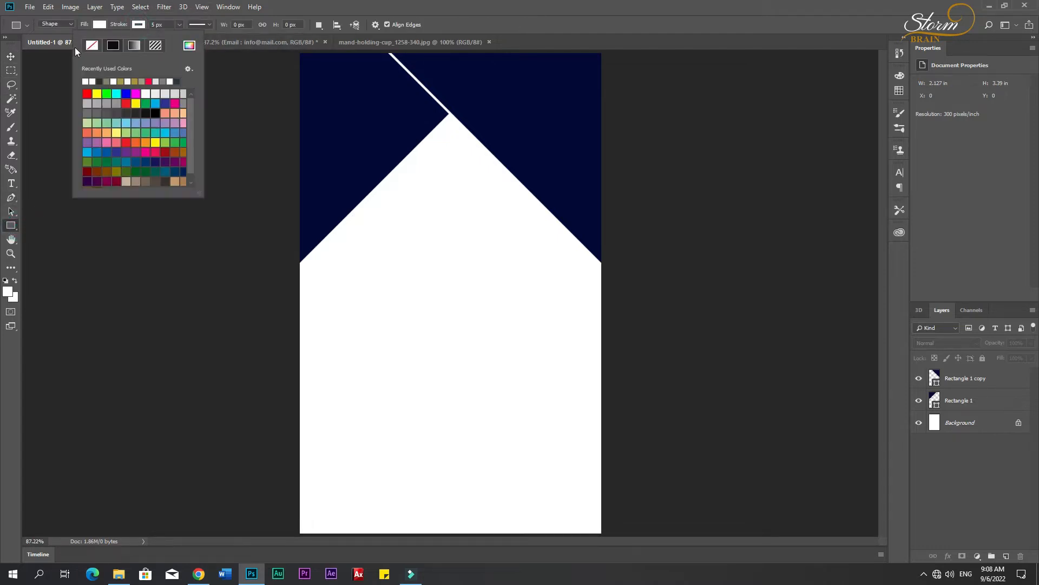
{"action": "left_click", "coordinate": [11, 56]}
- Remove the white stroke from the navy shape in the canvas's upper-right corner
{"action": "left_click", "coordinate": [502, 81]}
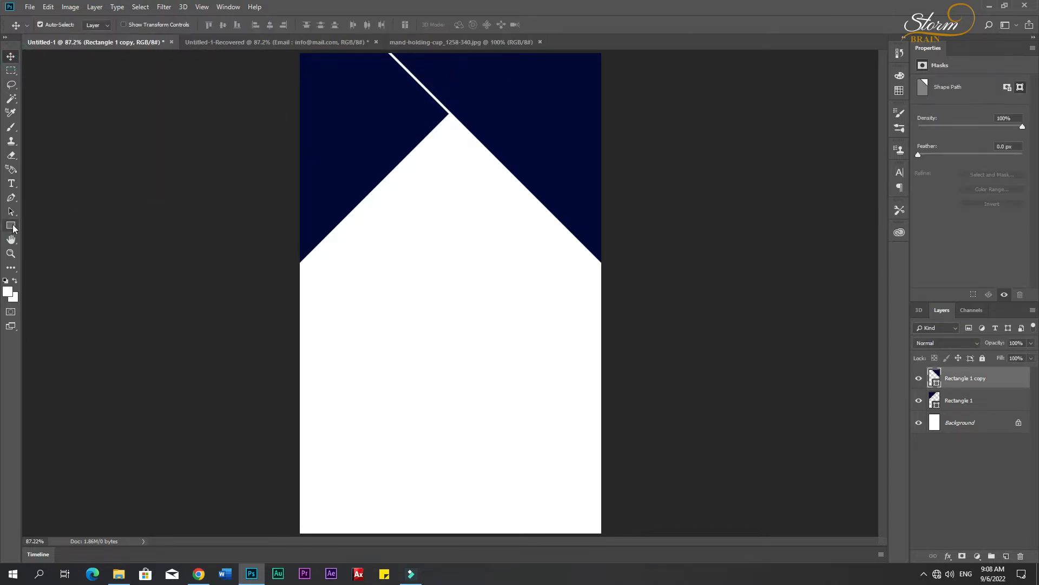
{"action": "left_click", "coordinate": [11, 225]}
{"action": "left_click", "coordinate": [139, 25]}
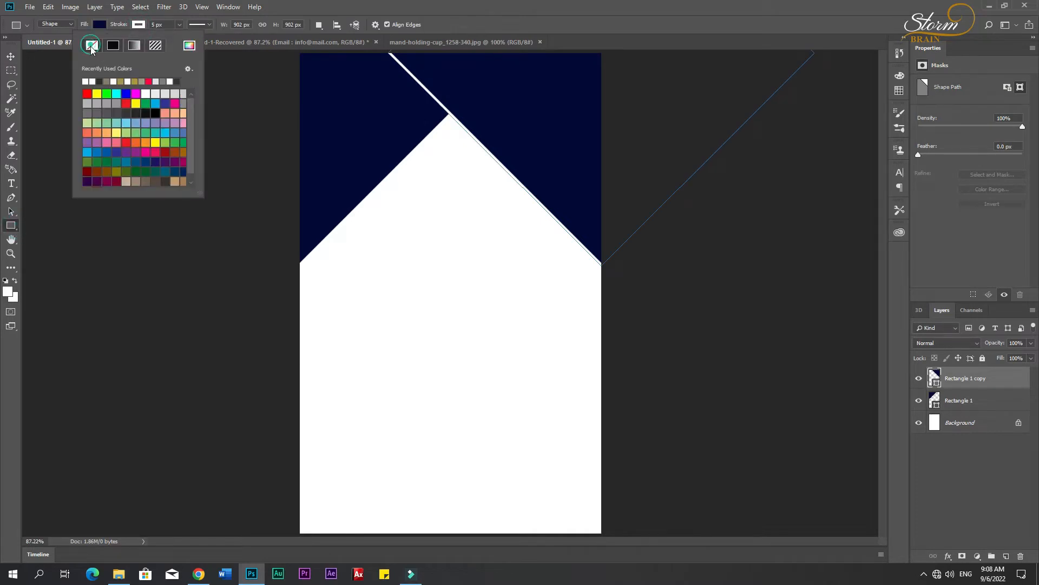
{"action": "left_click", "coordinate": [92, 45]}
{"action": "left_click", "coordinate": [11, 57]}
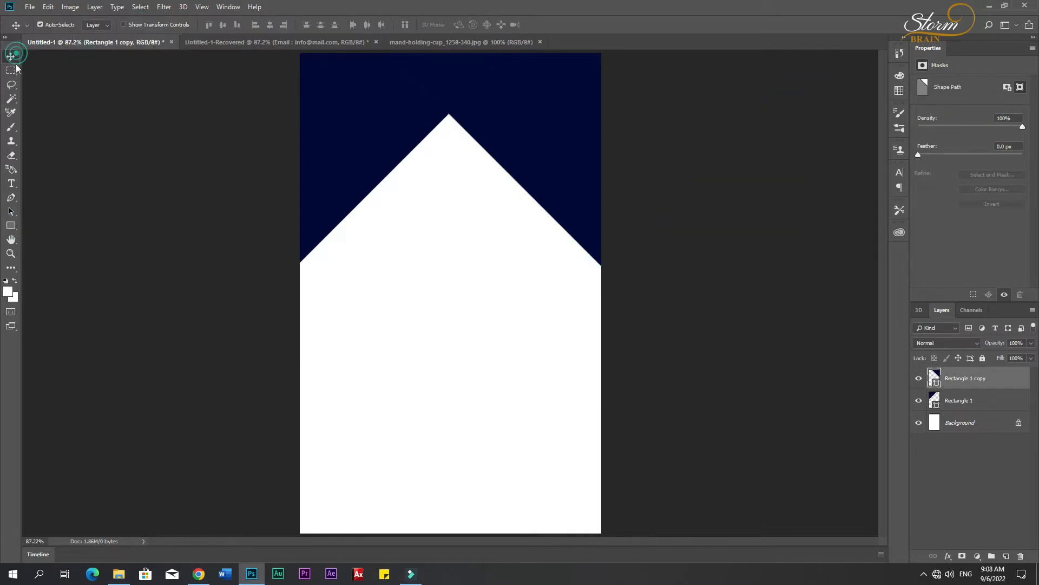
{"action": "left_click", "coordinate": [445, 222]}
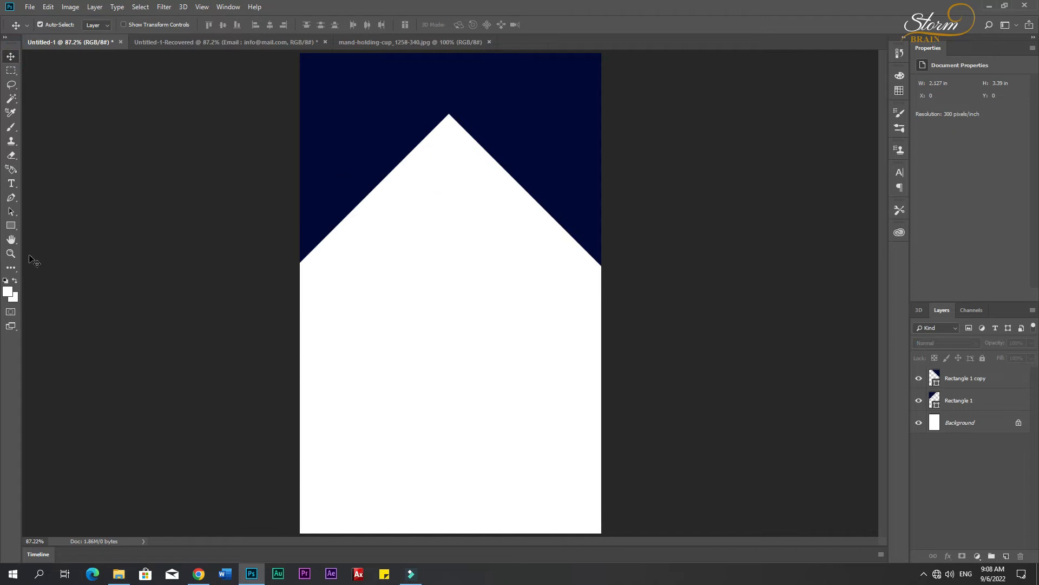
- Draw a circle about 565 px in diameter over the upper part of the canvas and fill it with pink #f20061
{"action": "right_click", "coordinate": [13, 230]}
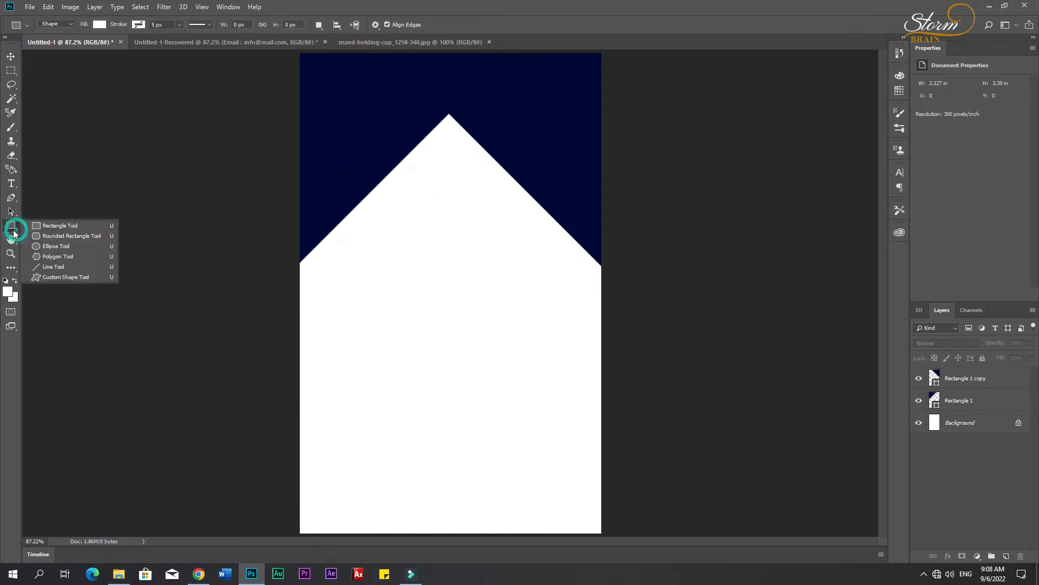
{"action": "left_click", "coordinate": [57, 249]}
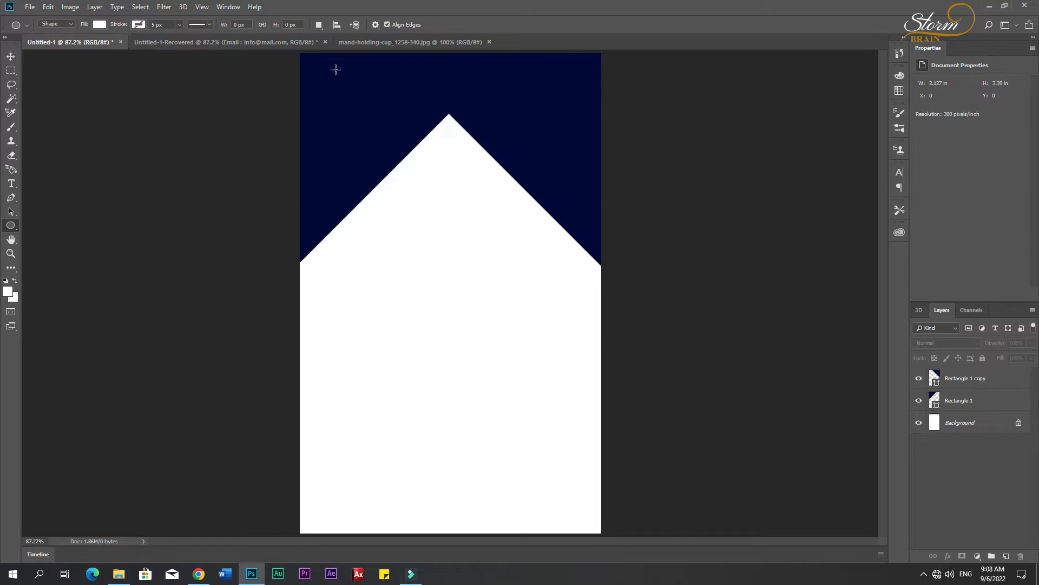
{"action": "left_click_drag", "start_coordinate": [332, 93], "coordinate": [599, 406]}
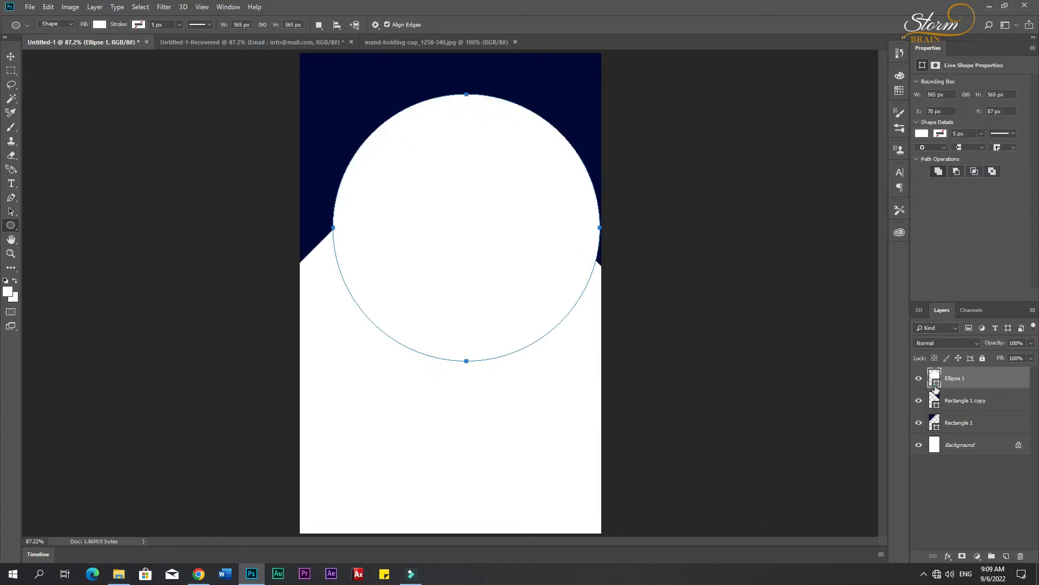
{"action": "double_click", "coordinate": [936, 384]}
{"action": "left_click_drag", "start_coordinate": [840, 311], "coordinate": [826, 242]}
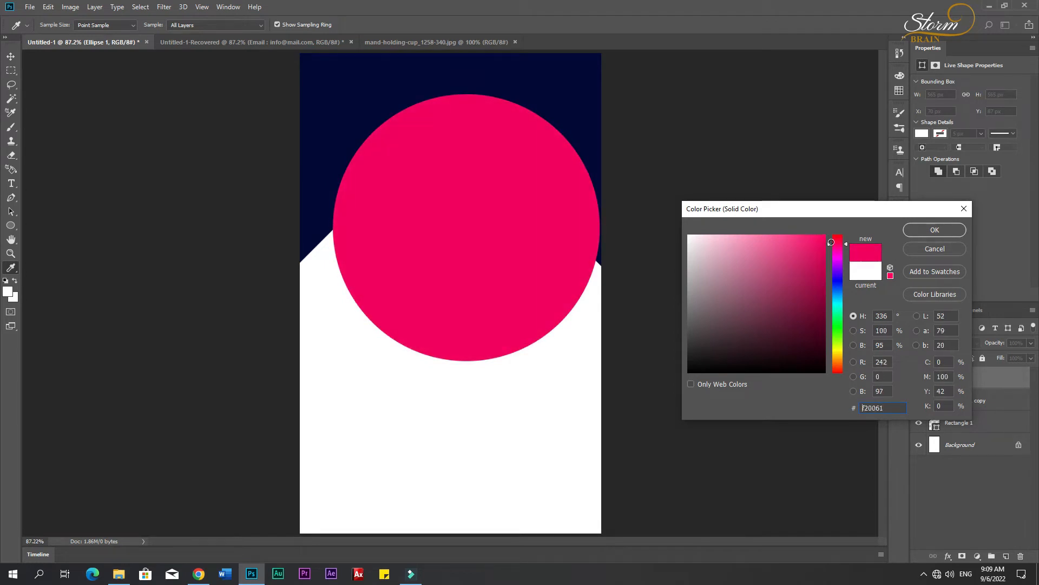
{"action": "left_click", "coordinate": [921, 231]}
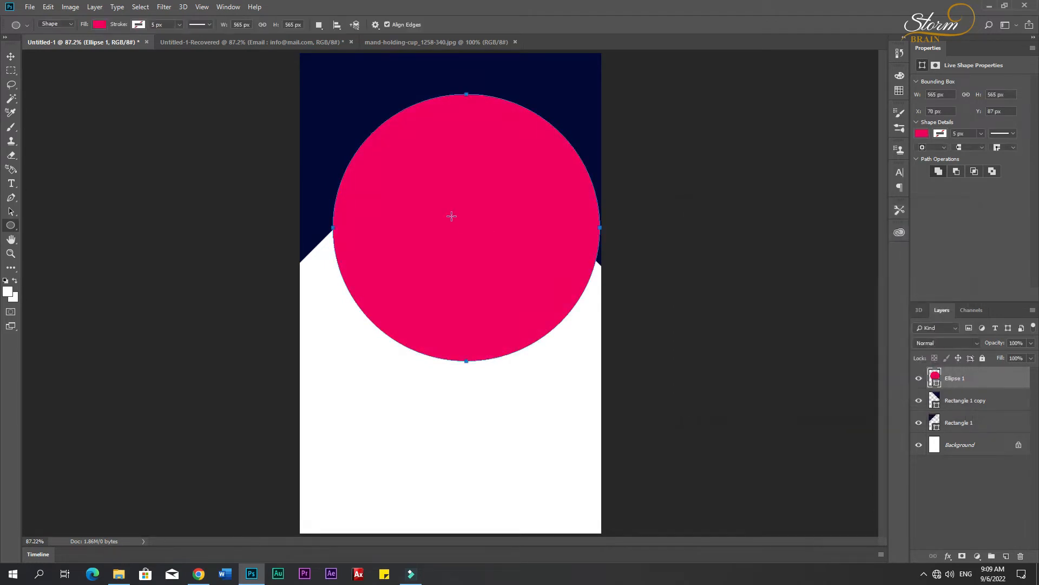
- Scale the pink circle to about 661 px and move it up so only its lower arc overlaps the canvas's upper edge
{"action": "left_click", "coordinate": [11, 54]}
{"action": "left_click_drag", "start_coordinate": [466, 188], "coordinate": [443, 70]}
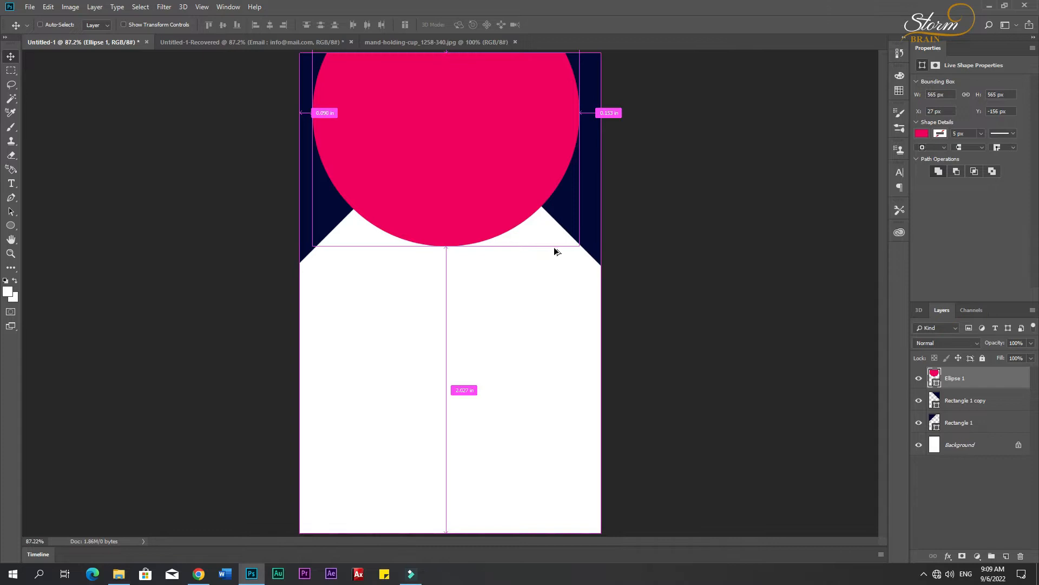
{"action": "scroll", "coordinate": [554, 249], "scroll_direction": "down", "scroll_amount": 2}
{"action": "key", "text": "ctrl+t"}
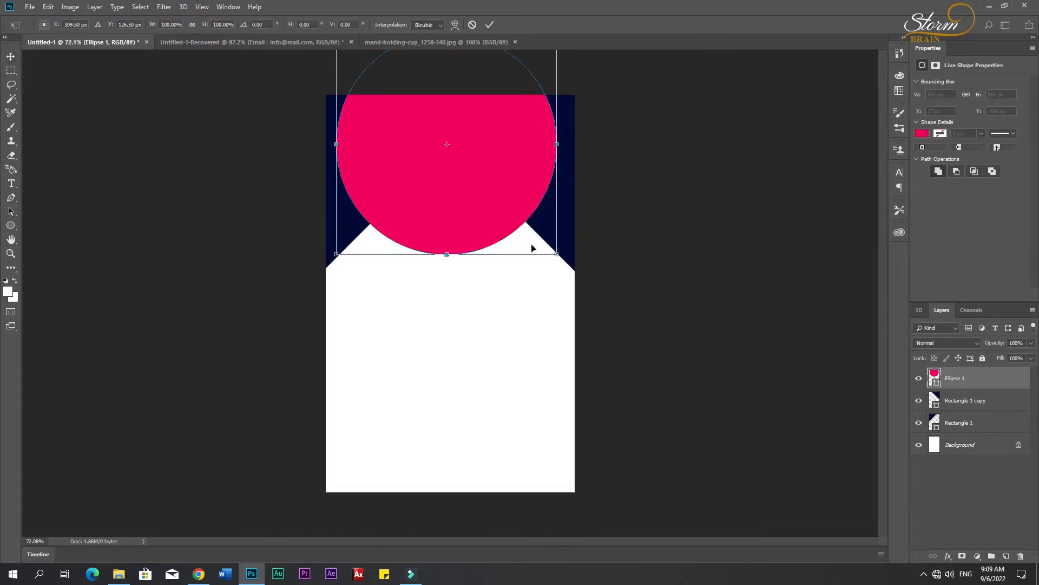
{"action": "left_click_drag", "start_coordinate": [556, 254], "coordinate": [573, 270]}
{"action": "left_click_drag", "start_coordinate": [490, 249], "coordinate": [486, 154]}
{"action": "key", "text": "Return"}
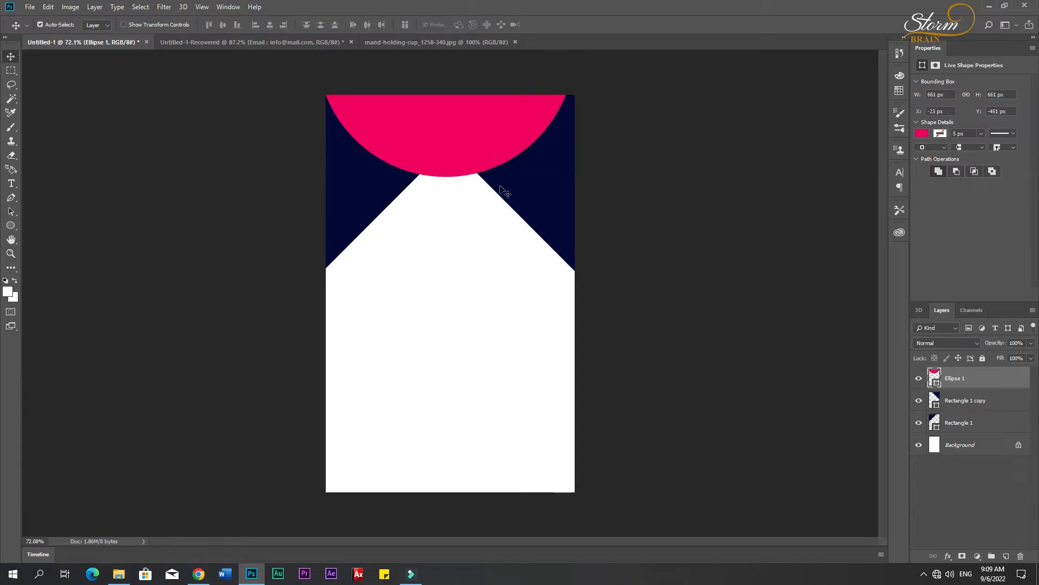
- Shift the pink circle slightly to center it horizontally on the canvas
{"action": "scroll", "coordinate": [525, 203], "scroll_direction": "up", "scroll_amount": 2}
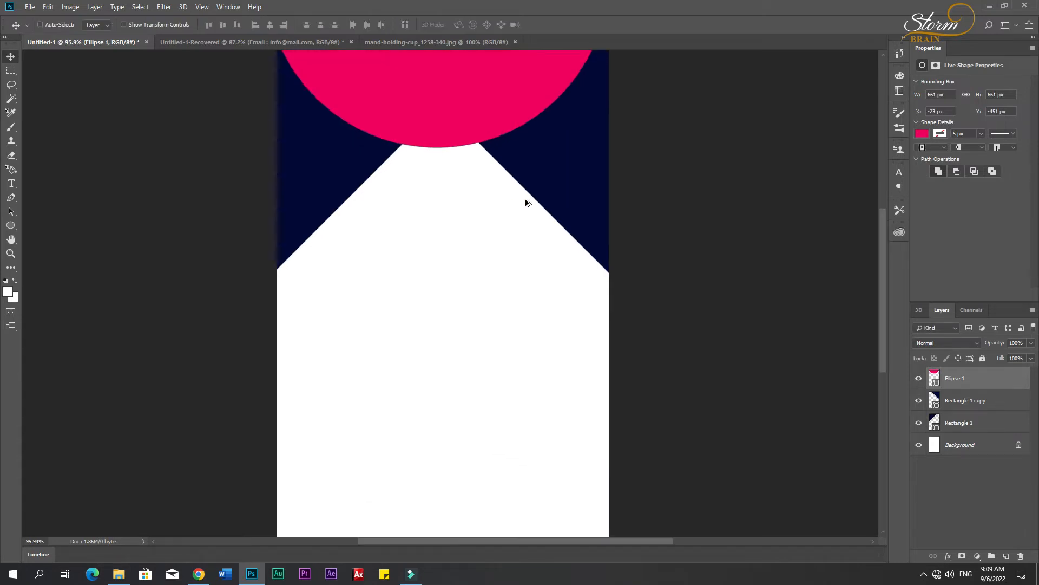
{"action": "scroll", "coordinate": [524, 228], "scroll_direction": "down", "scroll_amount": 1}
{"action": "key", "text": "ctrl+t"}
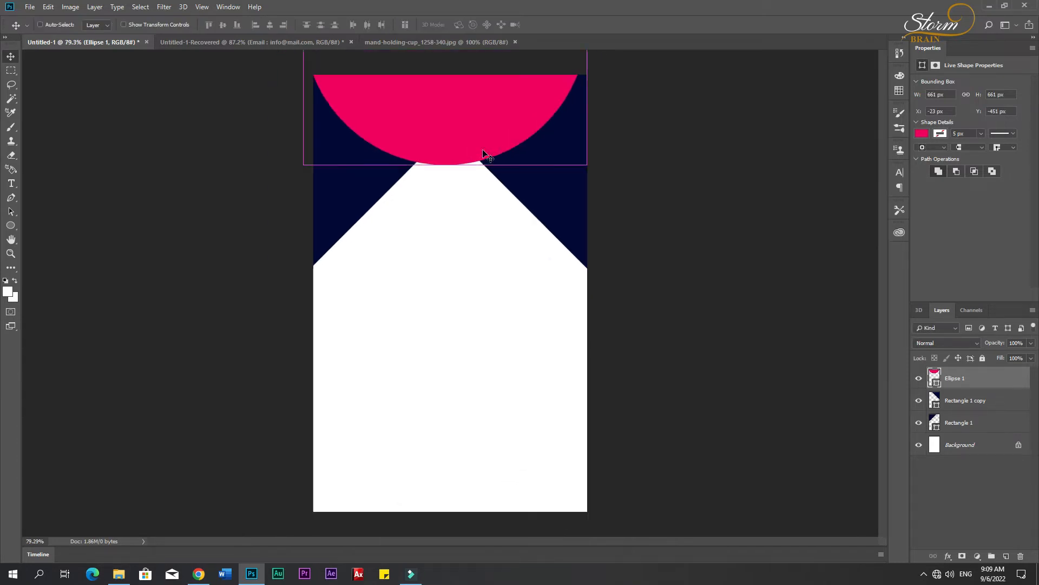
{"action": "mouse_move", "coordinate": [489, 147]}
{"action": "left_mouse_down"}
{"action": "mouse_move", "coordinate": [503, 147]}
{"action": "mouse_move", "coordinate": [494, 143]}
{"action": "left_mouse_up"}
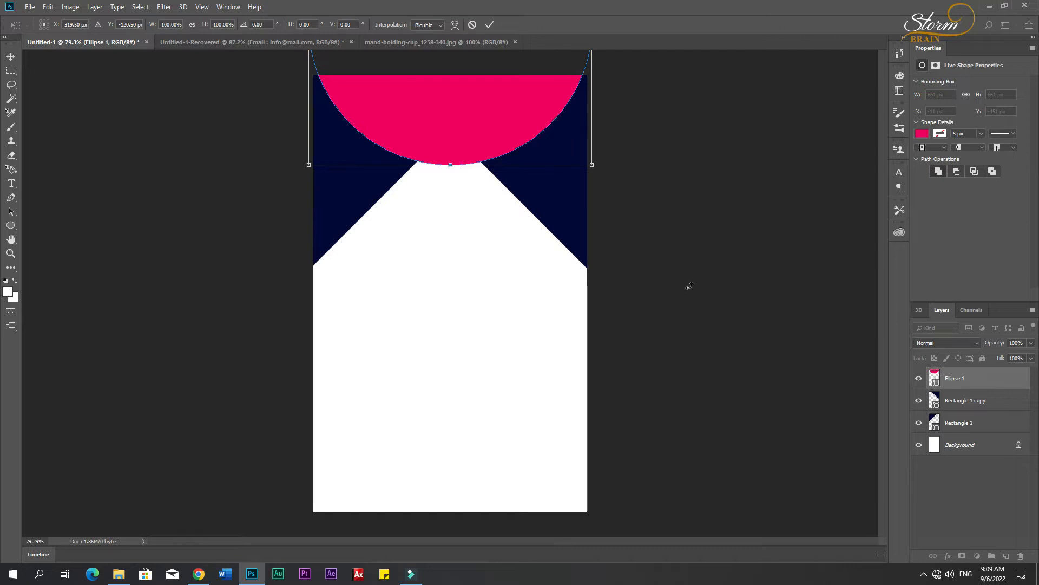
{"action": "key", "text": "Return"}
- Change the workspace color around the canvas to Light Gray
{"action": "right_click", "coordinate": [661, 285]}
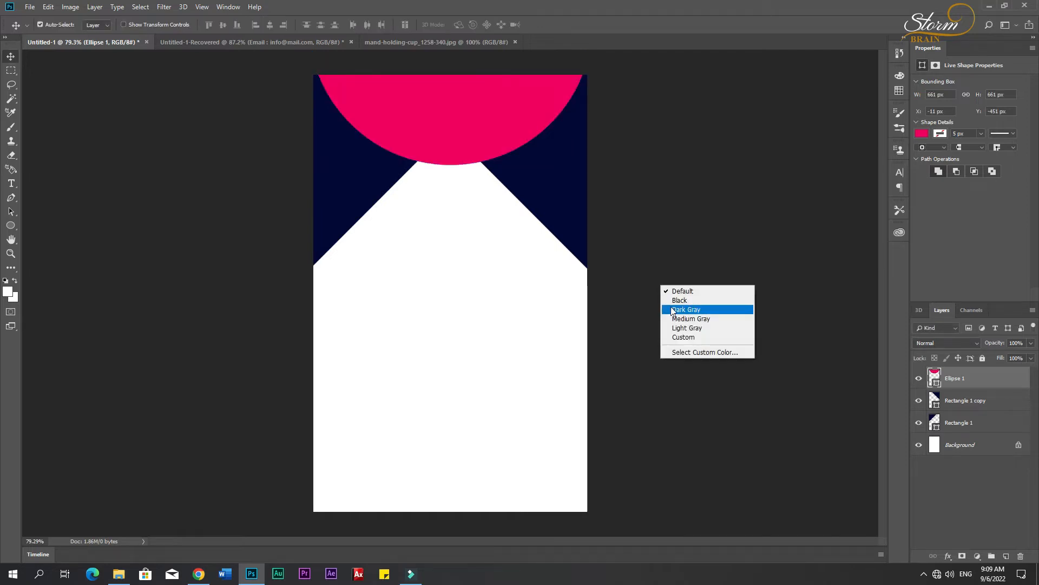
{"action": "left_click", "coordinate": [672, 307]}
{"action": "right_click", "coordinate": [666, 247]}
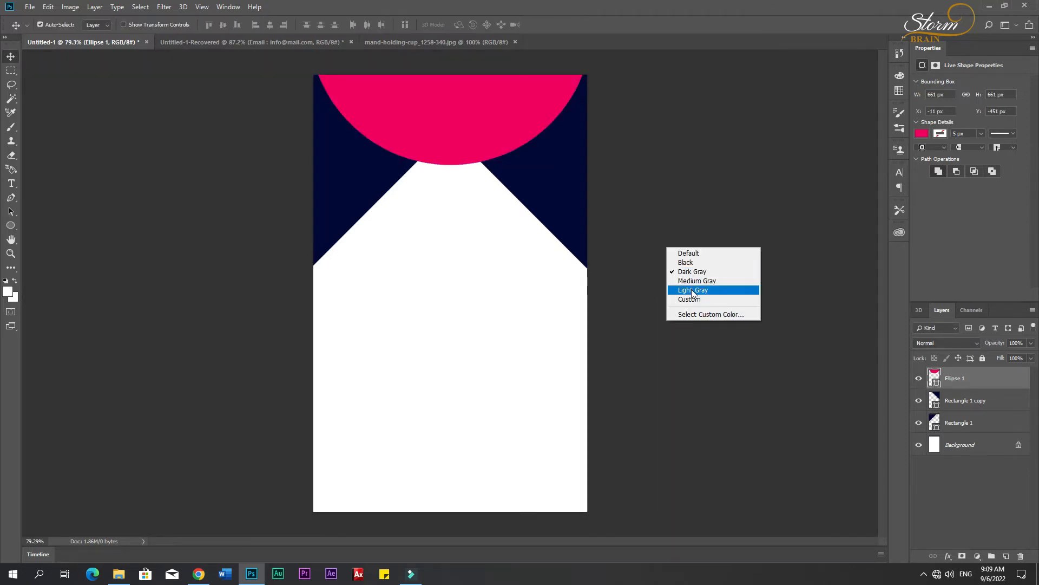
{"action": "left_click", "coordinate": [693, 291]}
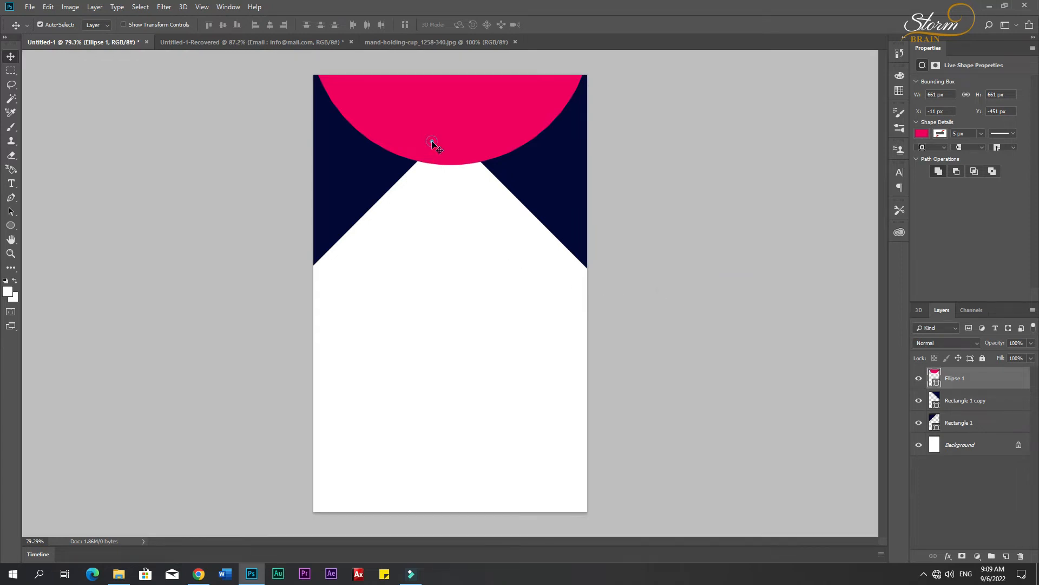
- Scale the pink circle from its center to about 103% so its arc meets both upper corners of the canvas
{"action": "key", "text": "ctrl+t"}
{"action": "left_click_drag", "start_coordinate": [592, 165], "coordinate": [599, 170]}
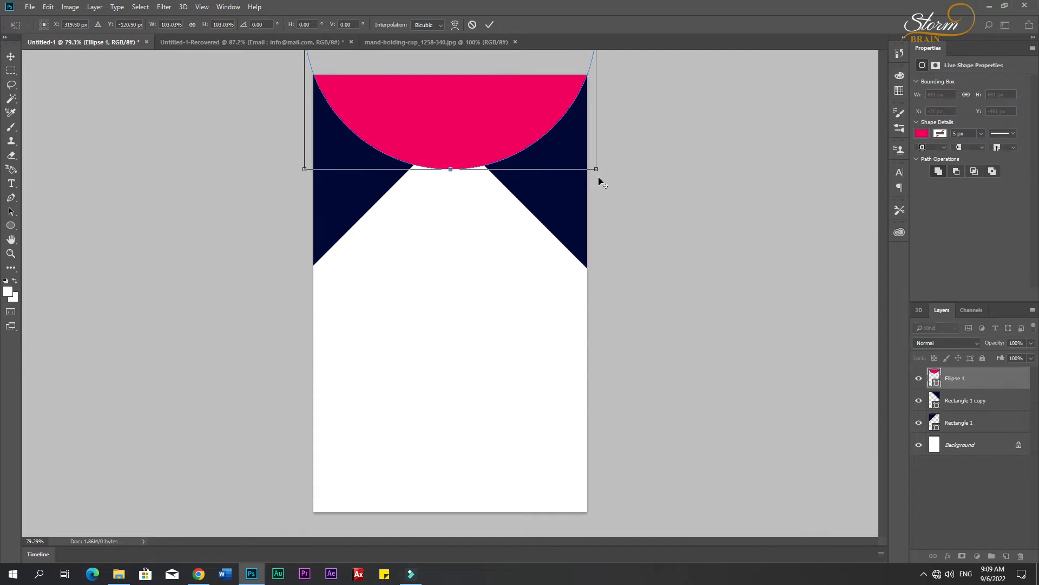
{"action": "key", "text": "Return"}
{"action": "left_click", "coordinate": [605, 181]}
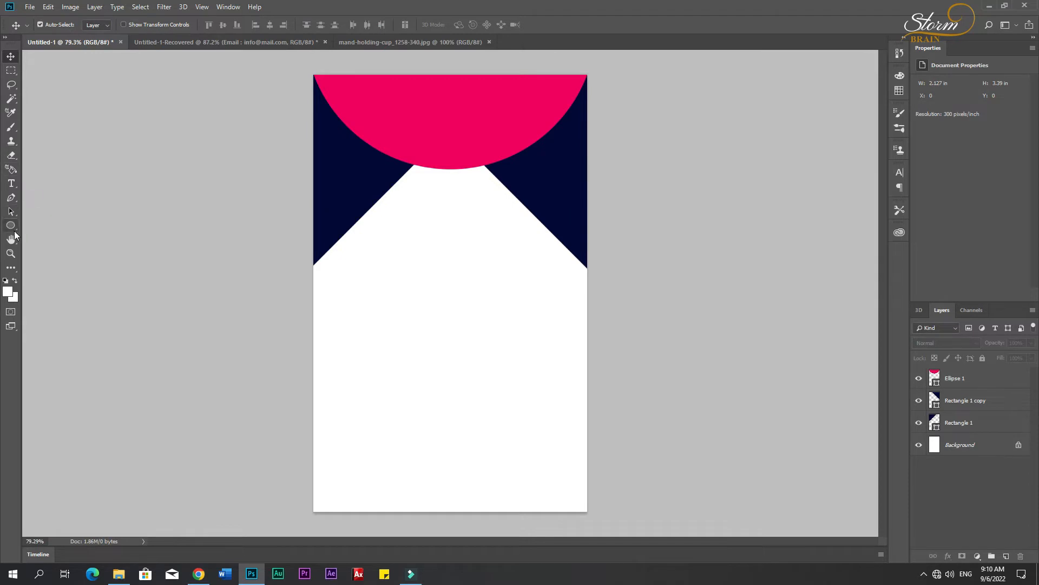
- Draw a white circle about 340 px in diameter and move it near the horizontal center, overlapping the pink arc's lower edge
{"action": "left_click", "coordinate": [11, 226]}
{"action": "left_click_drag", "start_coordinate": [411, 152], "coordinate": [548, 302]}
{"action": "left_click", "coordinate": [11, 59]}
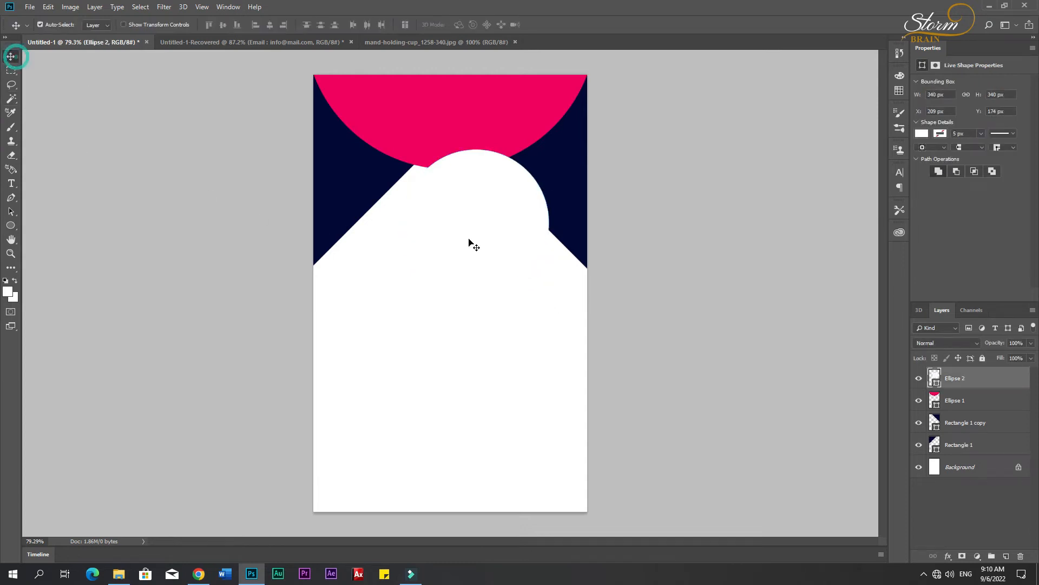
{"action": "left_click_drag", "start_coordinate": [478, 242], "coordinate": [445, 220]}
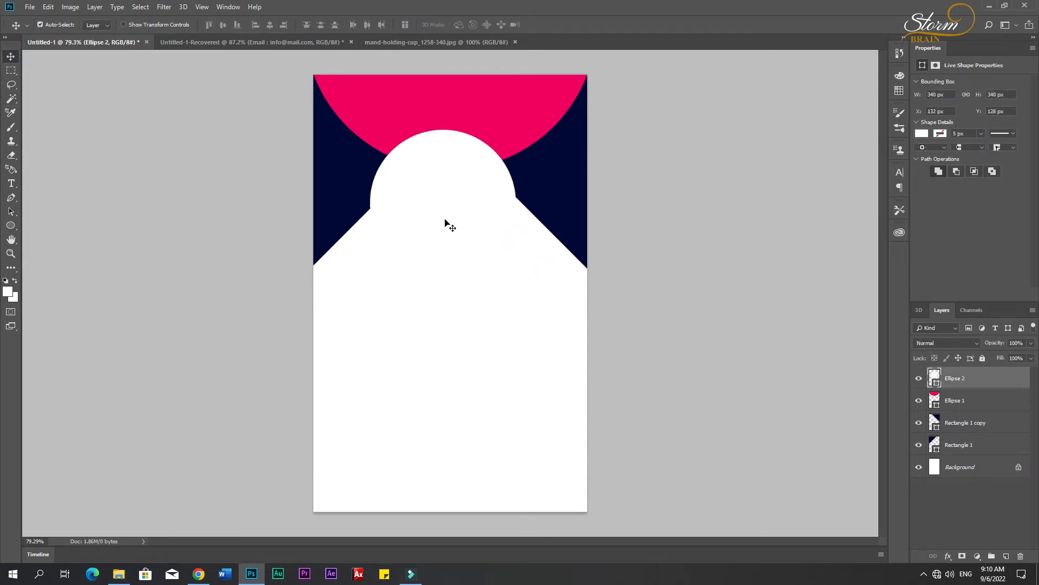
- Copy the businessman photo from the mand-holding-cup image into the card and clip it to the white circle
{"action": "left_click", "coordinate": [399, 42]}
{"action": "left_click_drag", "start_coordinate": [108, 37], "coordinate": [438, 238]}
{"action": "left_click", "coordinate": [972, 388], "text": "alt"}
- Scale the clipped photo to about 131% and position it so the man's head and shoulders fill the circle
{"action": "key", "text": "ctrl+t"}
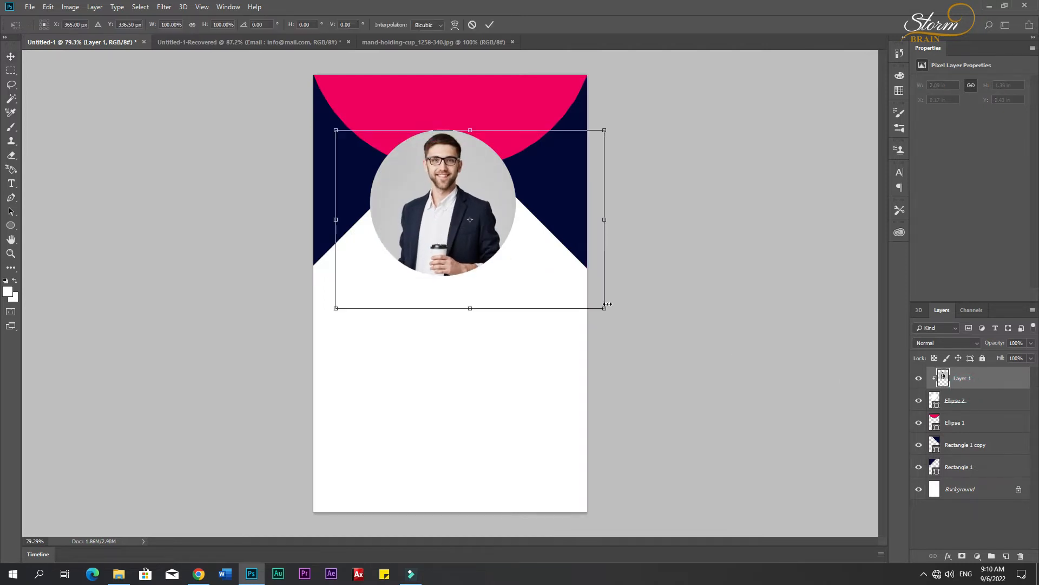
{"action": "left_click_drag", "start_coordinate": [604, 309], "coordinate": [581, 294]}
{"action": "mouse_move", "coordinate": [524, 271]}
{"action": "left_mouse_down"}
{"action": "mouse_move", "coordinate": [492, 251]}
{"action": "mouse_move", "coordinate": [515, 252]}
{"action": "left_mouse_up"}
{"action": "left_click_drag", "start_coordinate": [575, 125], "coordinate": [620, 98]}
{"action": "left_click_drag", "start_coordinate": [440, 196], "coordinate": [452, 228]}
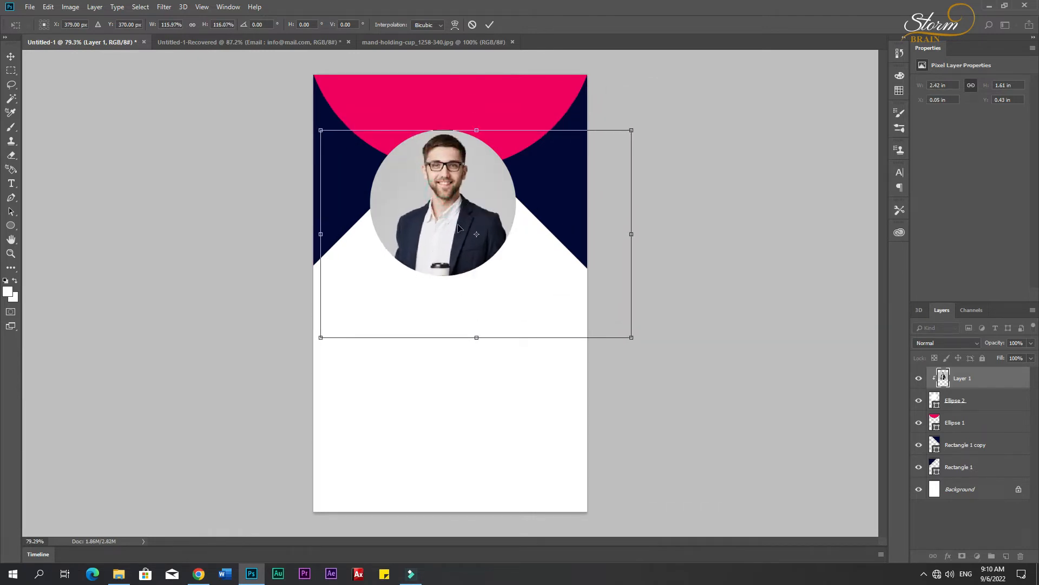
{"action": "left_click_drag", "start_coordinate": [634, 130], "coordinate": [656, 114]}
{"action": "left_click_drag", "start_coordinate": [528, 165], "coordinate": [529, 182]}
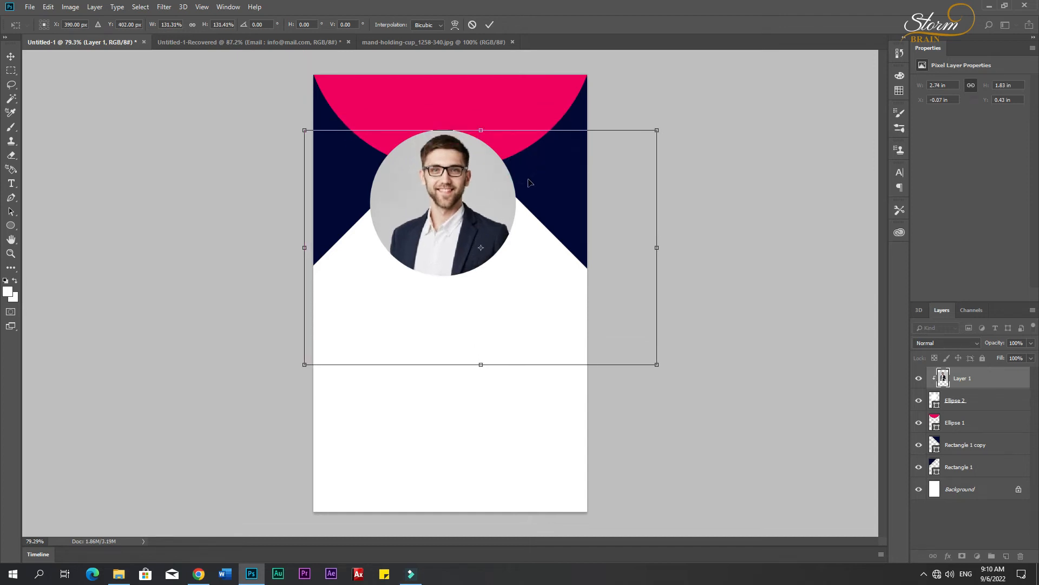
{"action": "key", "text": "Return"}
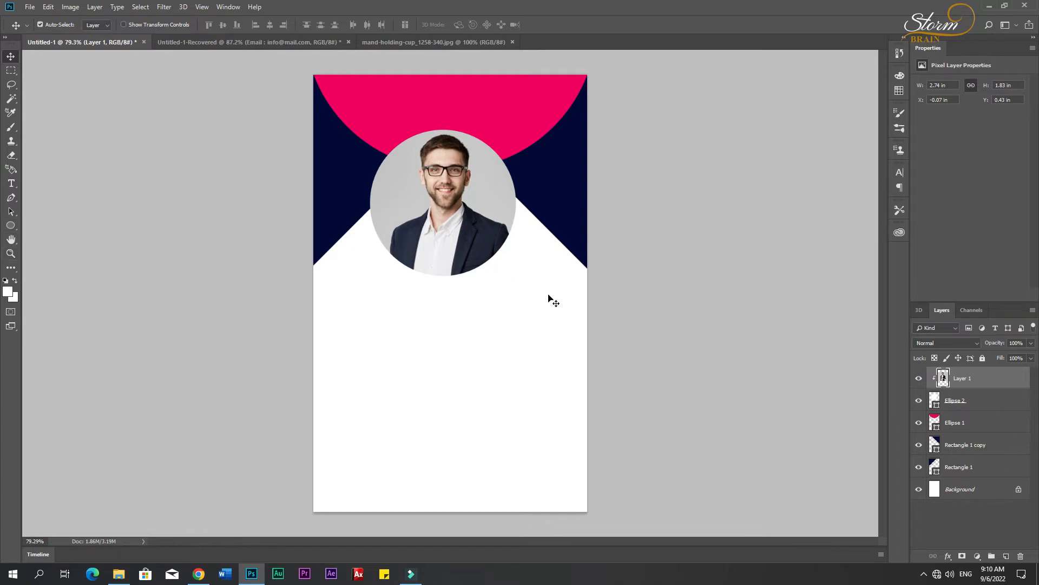
- Give the circle shape behind the photo a 5 px white stroke
{"action": "left_click", "coordinate": [996, 410]}
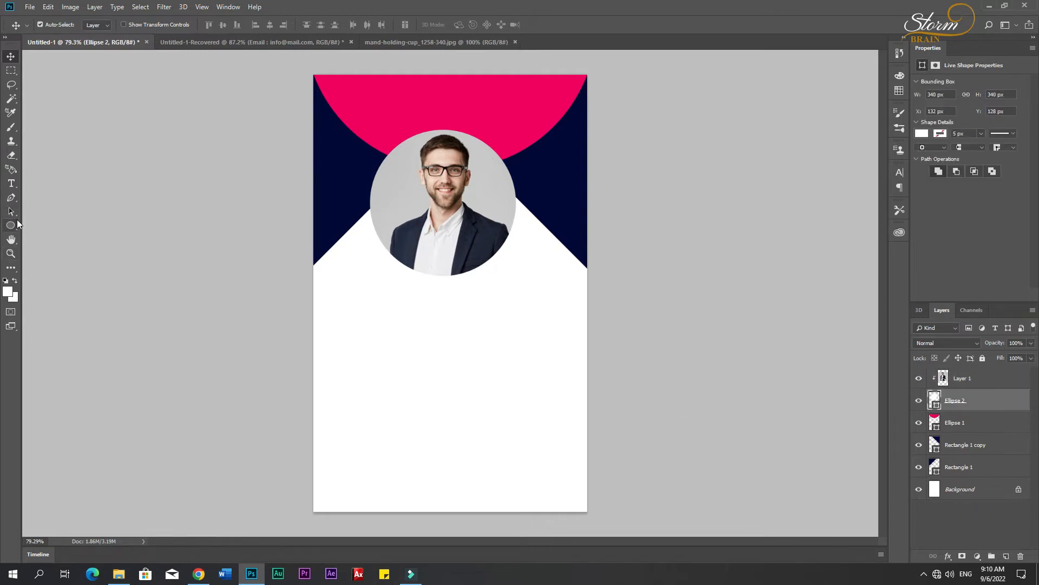
{"action": "left_click", "coordinate": [12, 226]}
{"action": "left_click", "coordinate": [139, 25]}
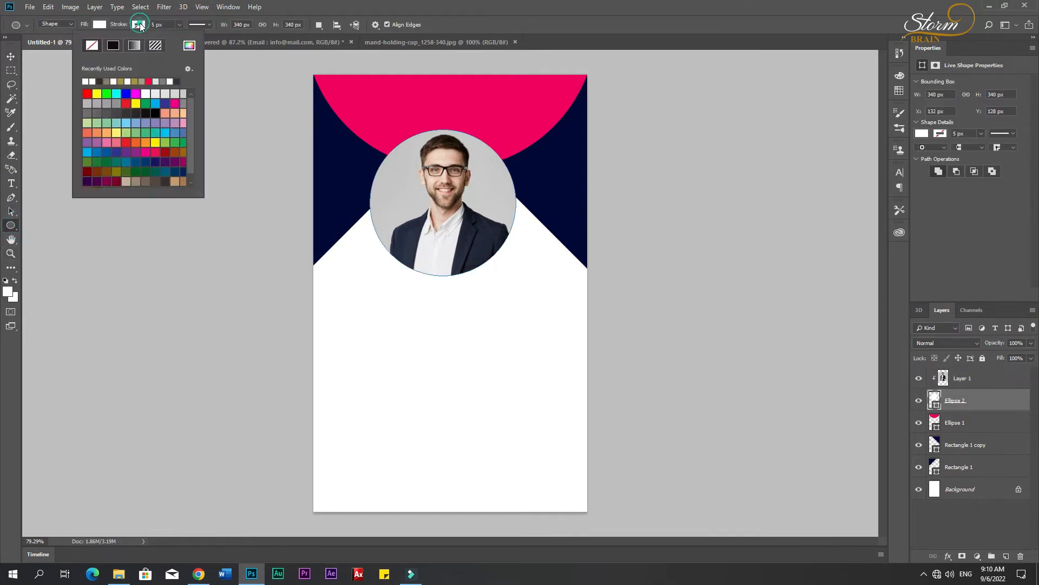
{"action": "left_click", "coordinate": [189, 45]}
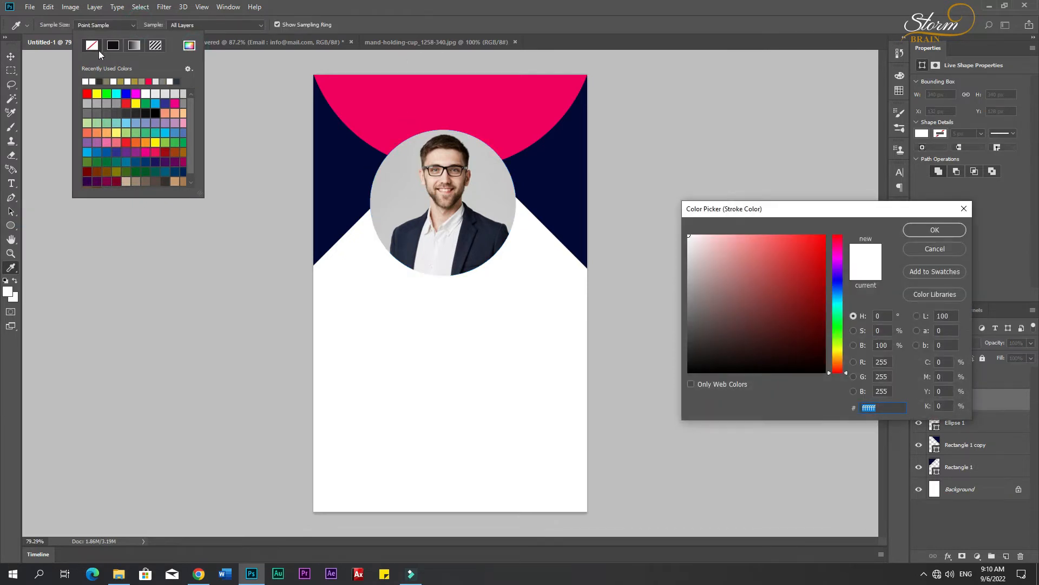
{"action": "mouse_move", "coordinate": [758, 255]}
{"action": "left_mouse_down"}
{"action": "mouse_move", "coordinate": [706, 248]}
{"action": "mouse_move", "coordinate": [686, 233]}
{"action": "left_mouse_up"}
{"action": "left_click", "coordinate": [941, 230]}
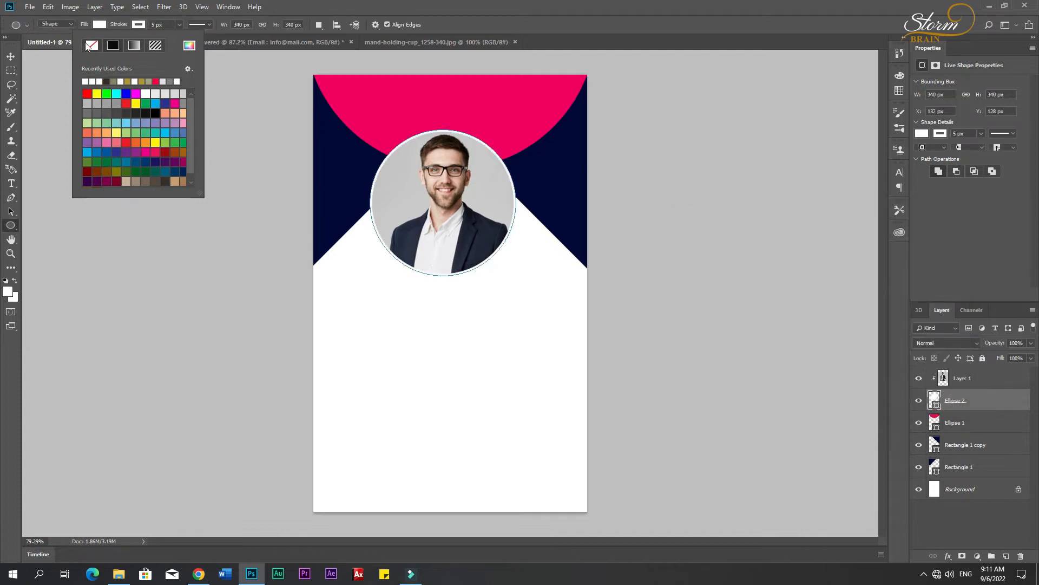
{"action": "left_click", "coordinate": [12, 56]}
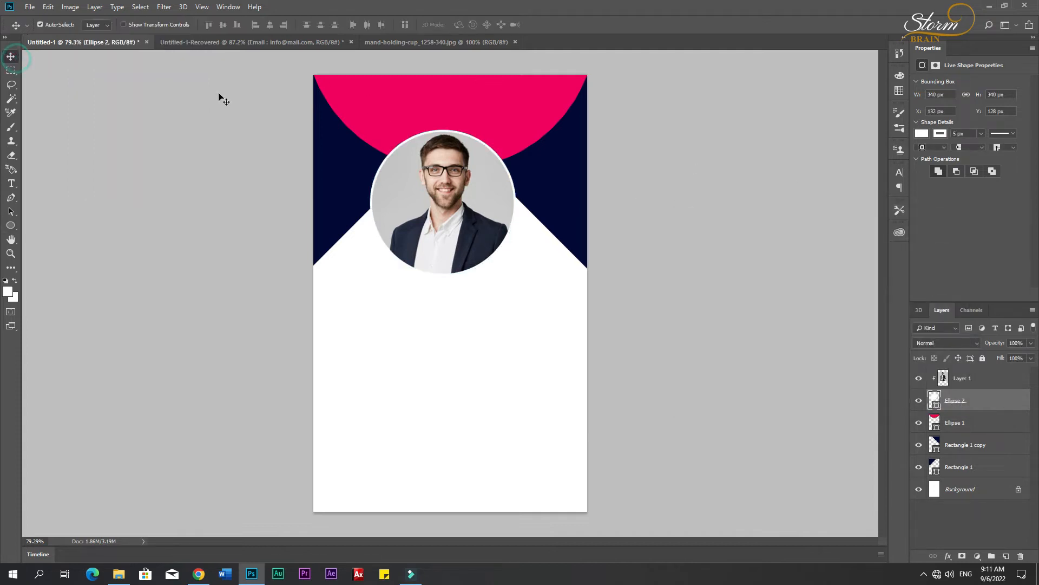
- Try to thicken the outline around the photo by setting the stroke width to about 51 px
{"action": "left_click", "coordinate": [513, 211]}
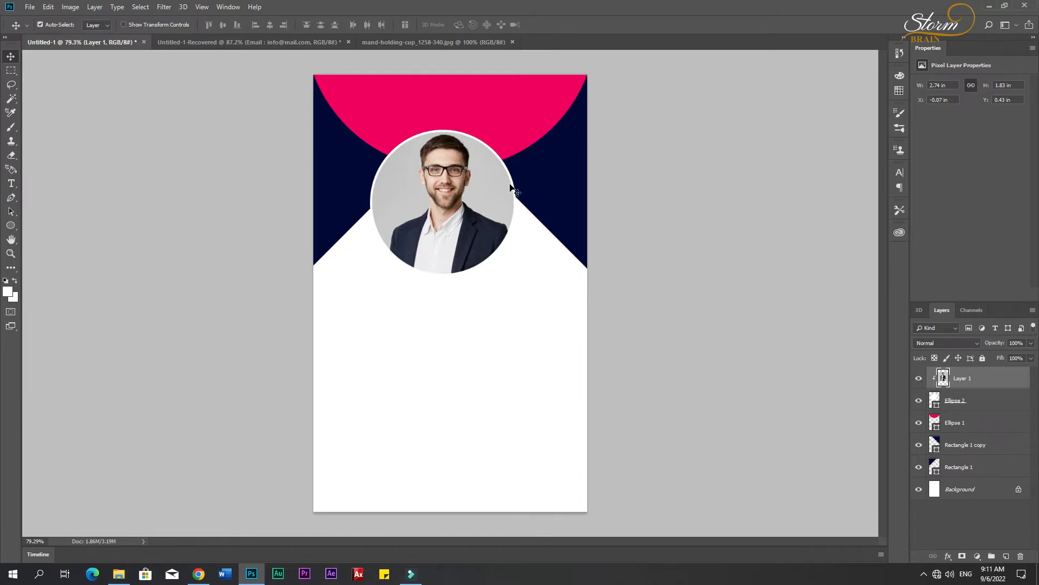
{"action": "left_click", "coordinate": [11, 226]}
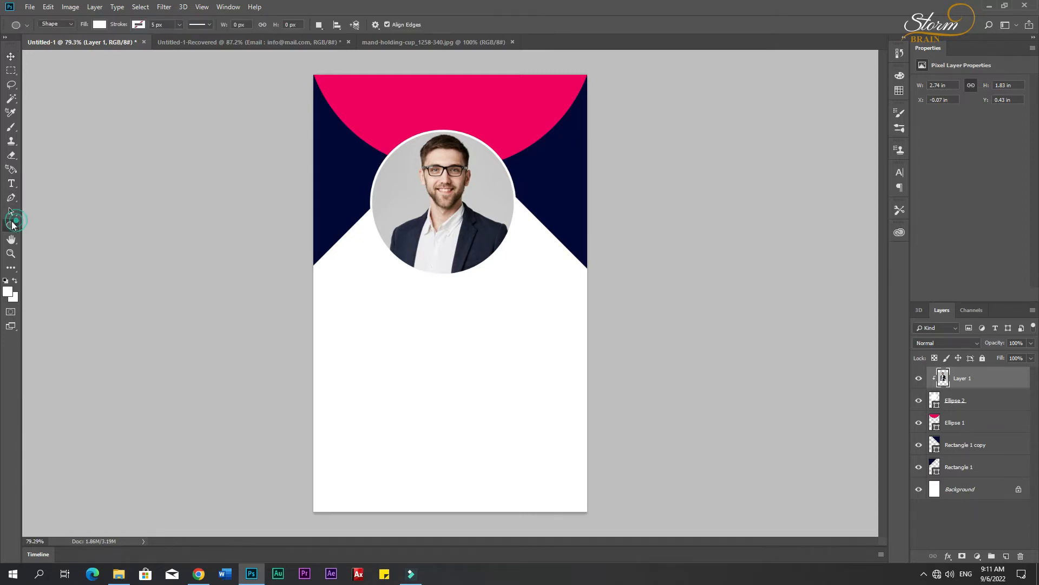
{"action": "left_click", "coordinate": [180, 25]}
{"action": "left_click_drag", "start_coordinate": [181, 38], "coordinate": [182, 37]}
{"action": "left_click_drag", "start_coordinate": [186, 39], "coordinate": [188, 41]}
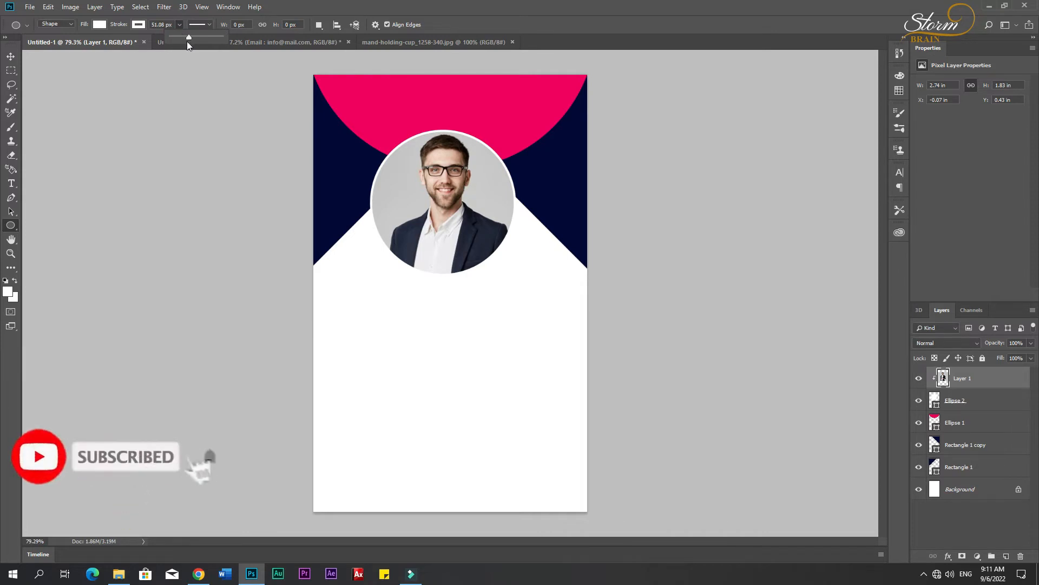
{"action": "left_click", "coordinate": [11, 56]}
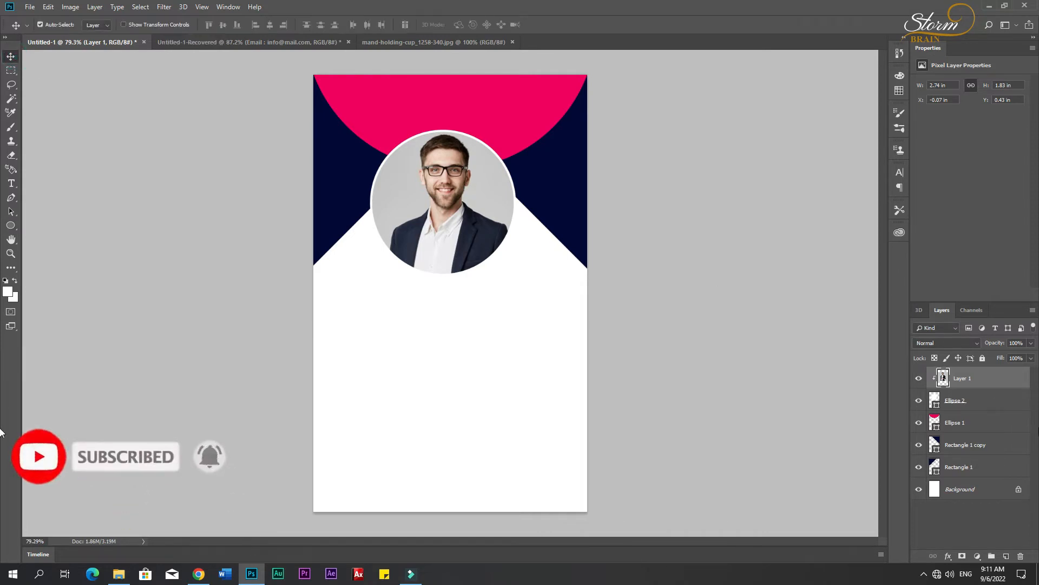
- Set the circle shape's stroke width to 1.96 px and switch its stroke color to none
{"action": "left_click", "coordinate": [969, 400]}
{"action": "left_click", "coordinate": [11, 226]}
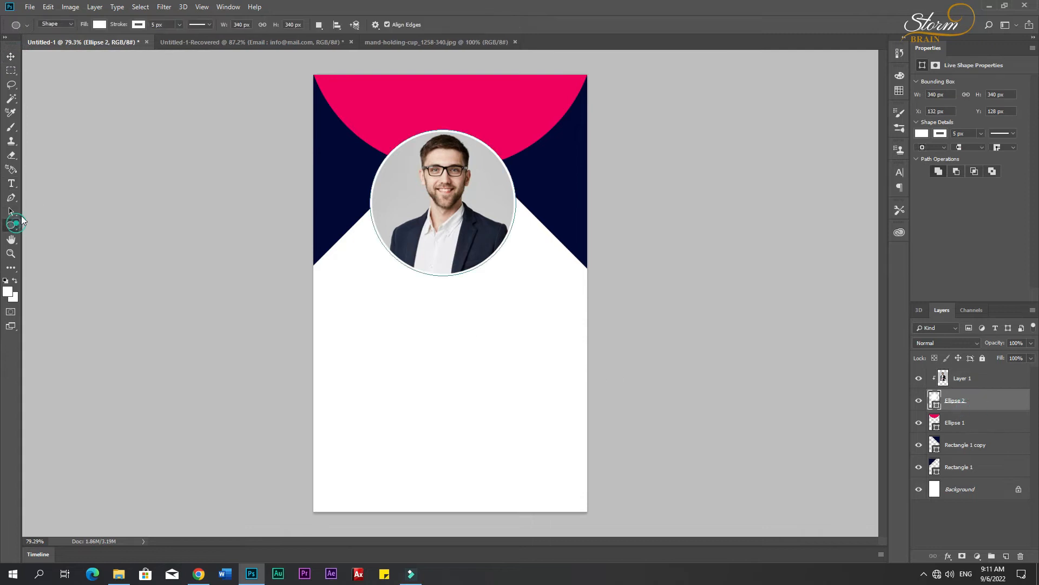
{"action": "left_click", "coordinate": [178, 25]}
{"action": "left_click_drag", "start_coordinate": [179, 38], "coordinate": [181, 40]}
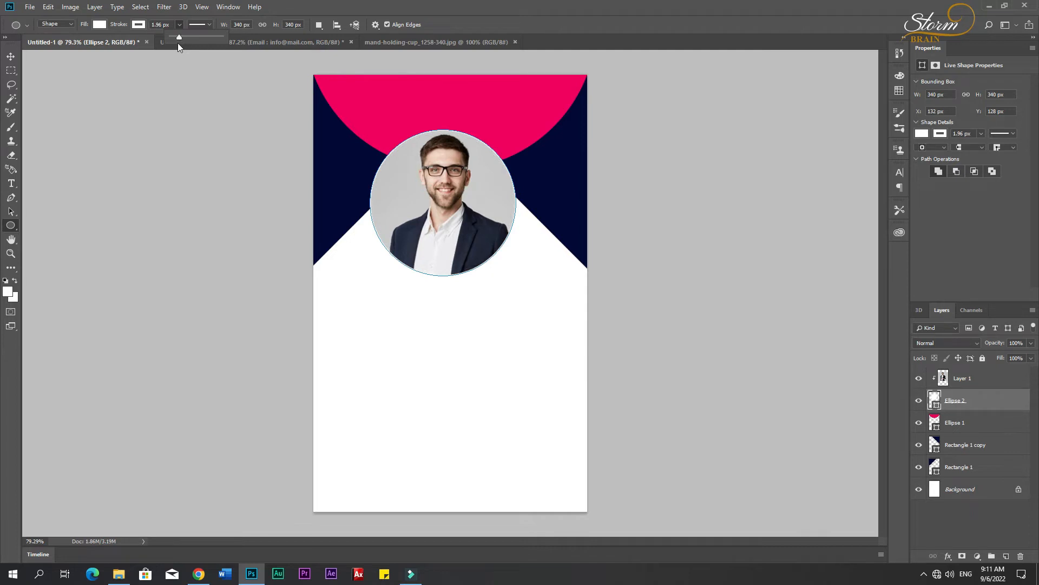
{"action": "left_click", "coordinate": [138, 24]}
{"action": "left_click", "coordinate": [92, 45]}
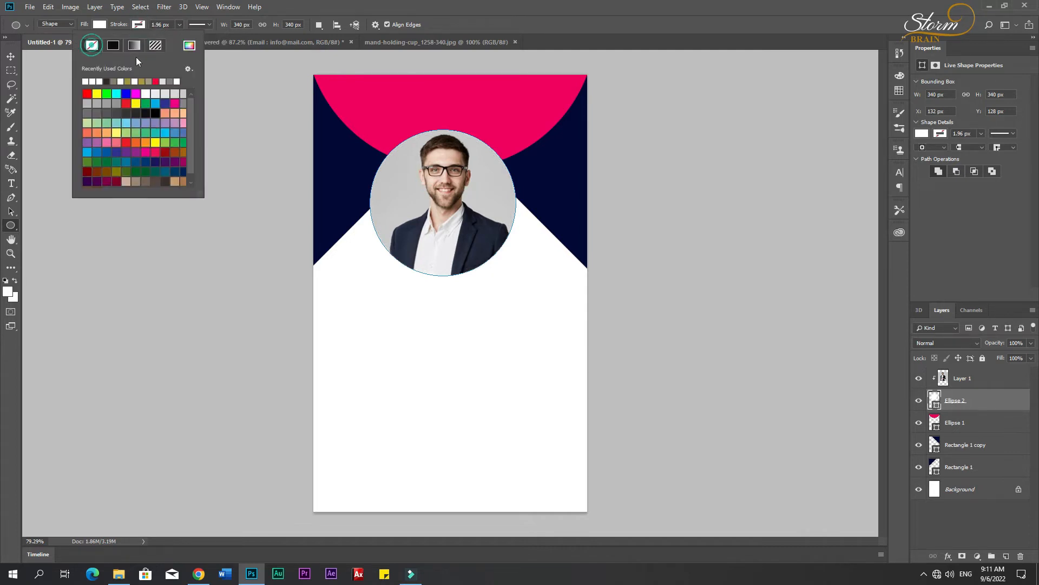
{"action": "left_click", "coordinate": [11, 60]}
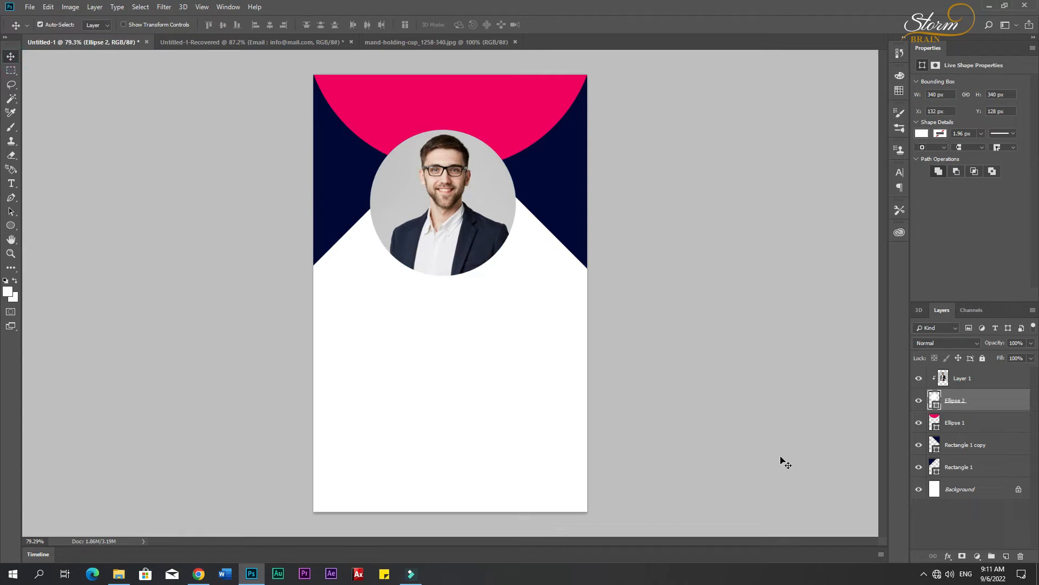
- Add a white 6 px outside Stroke layer style to the circle behind the photo, leaving no layer selected
{"action": "left_click", "coordinate": [948, 556]}
{"action": "left_click", "coordinate": [963, 476]}
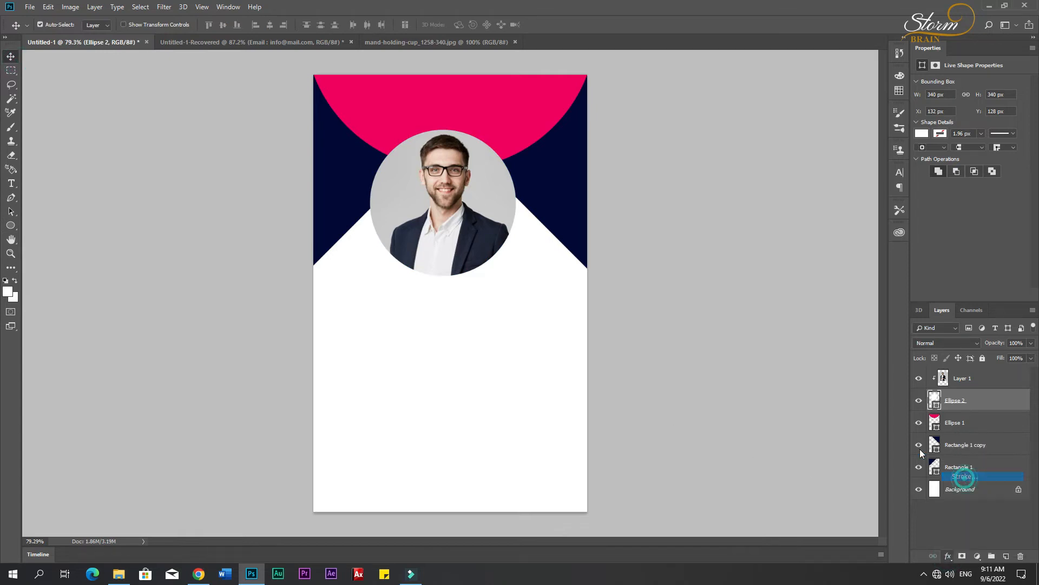
{"action": "left_click", "coordinate": [707, 328]}
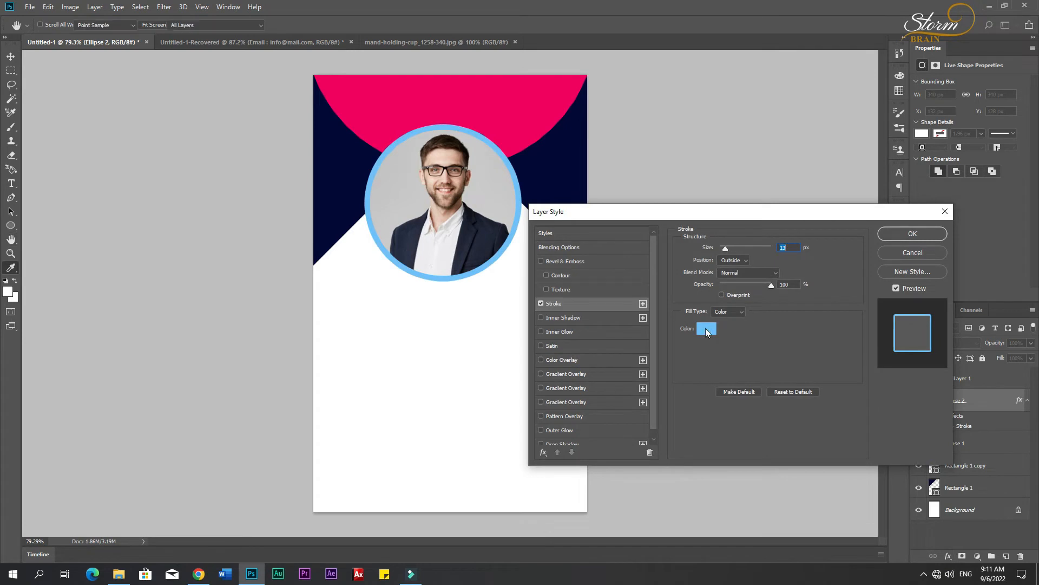
{"action": "left_click", "coordinate": [689, 236]}
{"action": "left_click", "coordinate": [919, 232]}
{"action": "left_click_drag", "start_coordinate": [726, 249], "coordinate": [723, 249]}
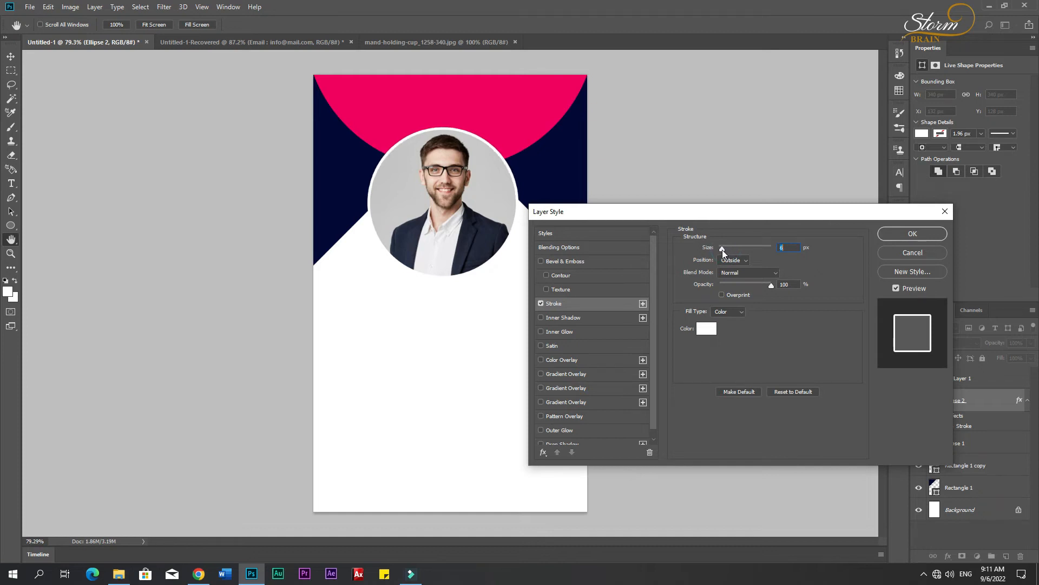
{"action": "left_click", "coordinate": [937, 233]}
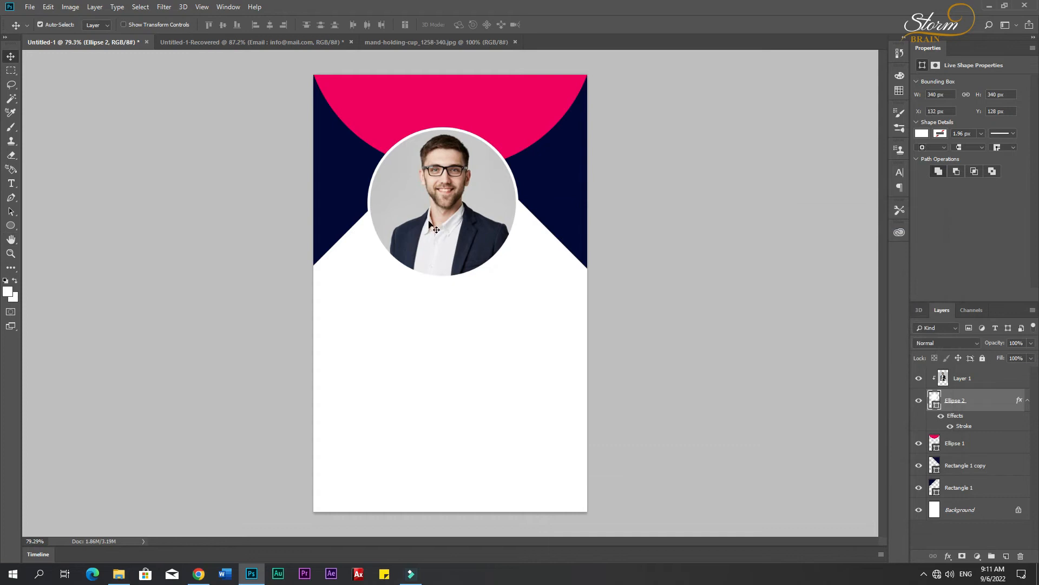
{"action": "left_click", "coordinate": [712, 263]}
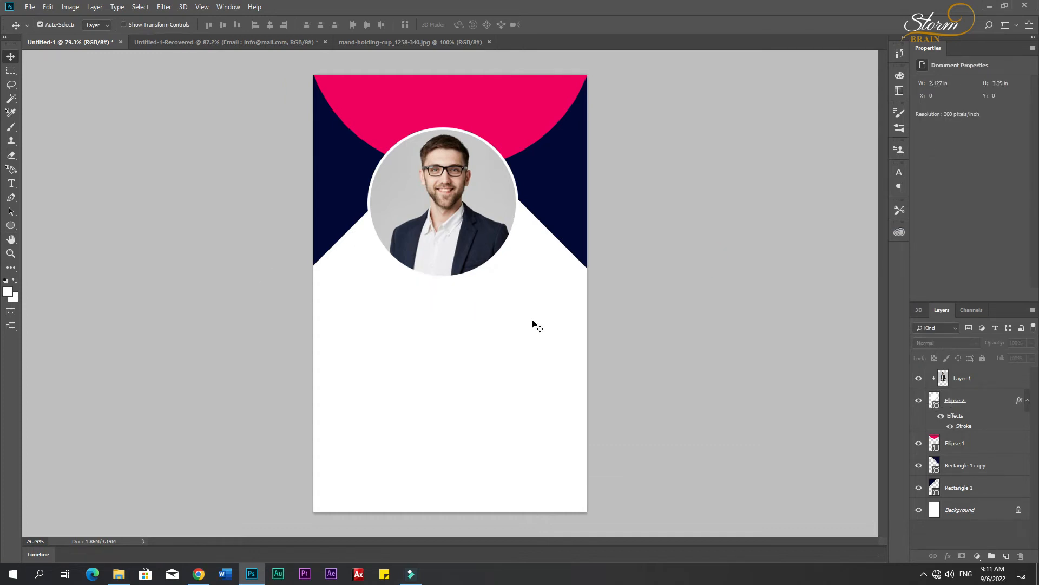
{"action": "left_click", "coordinate": [624, 326]}
{"action": "left_click", "coordinate": [978, 407]}
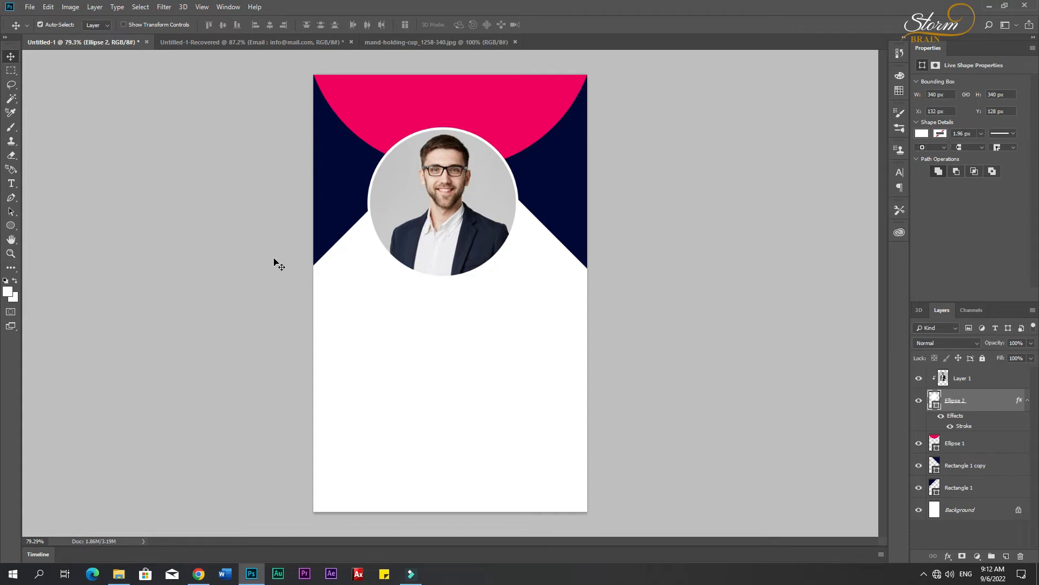
{"action": "left_click", "coordinate": [737, 436], "text": "ctrl"}
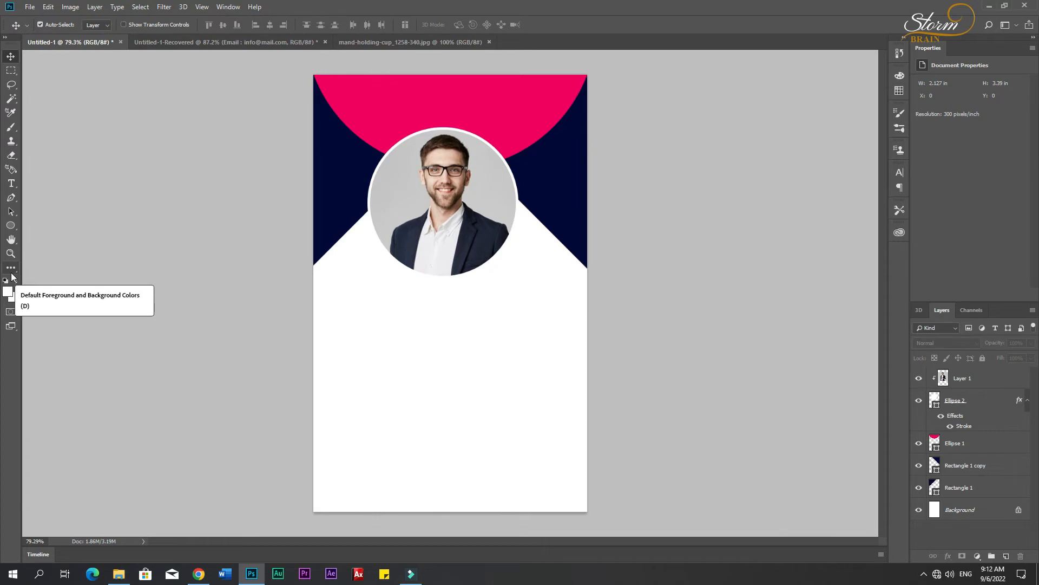
- Draw a narrow vertical ellipse about 63 by 389 px at the card's left edge, below the navy corner
{"action": "left_click", "coordinate": [10, 225]}
{"action": "left_click_drag", "start_coordinate": [309, 317], "coordinate": [337, 484]}
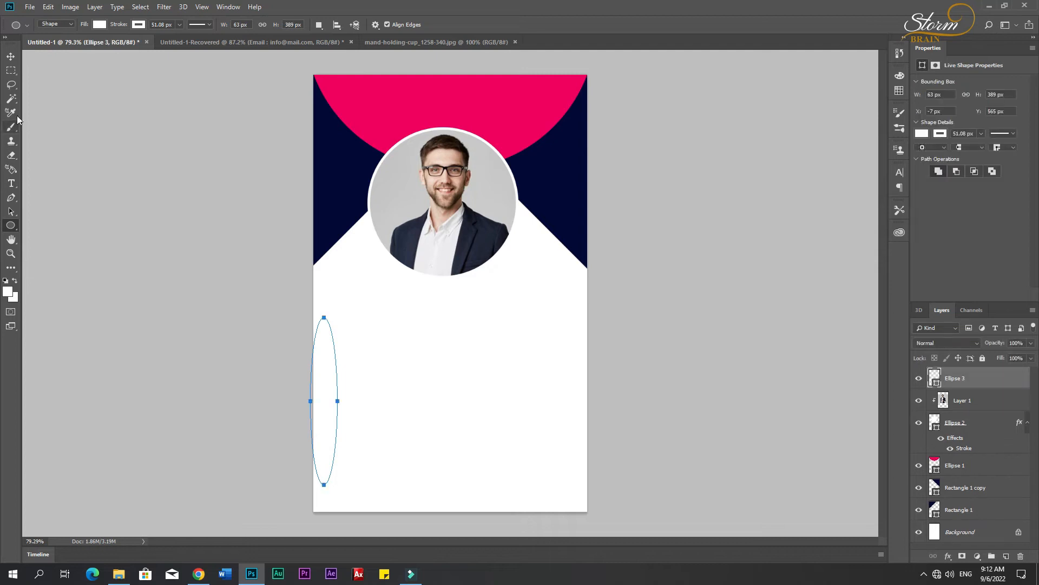
{"action": "left_click", "coordinate": [11, 57]}
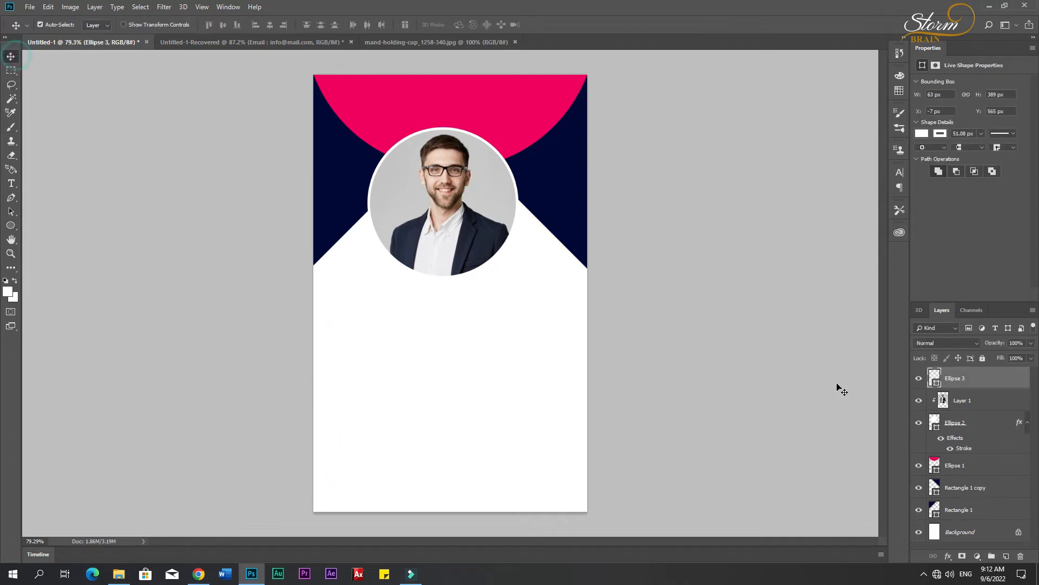
- Fill the narrow ellipse with the header's pink (ef0060) and remove its stroke
{"action": "double_click", "coordinate": [937, 384]}
{"action": "left_click", "coordinate": [461, 115]}
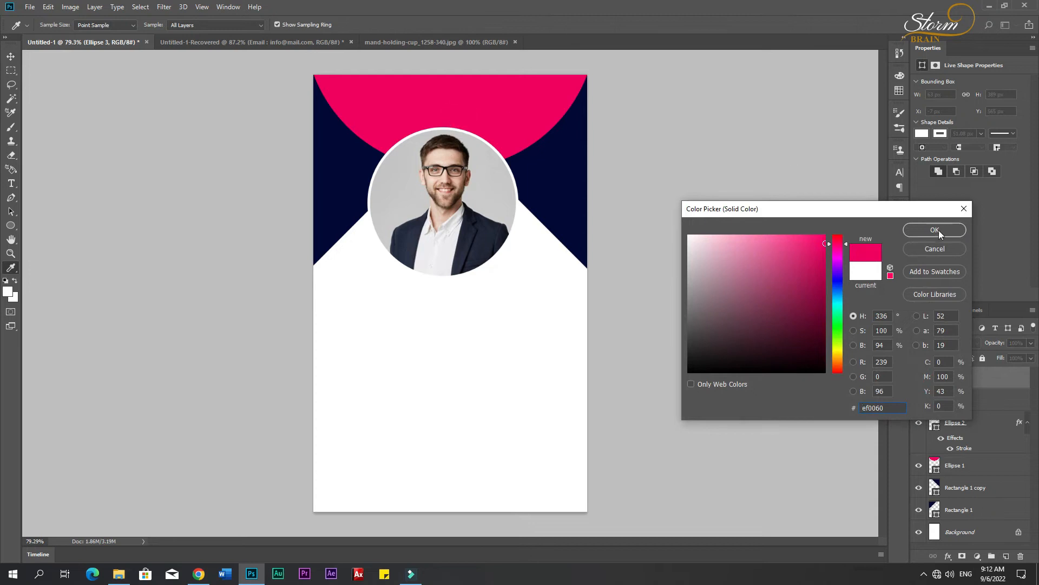
{"action": "left_click", "coordinate": [935, 230]}
{"action": "left_click", "coordinate": [11, 226]}
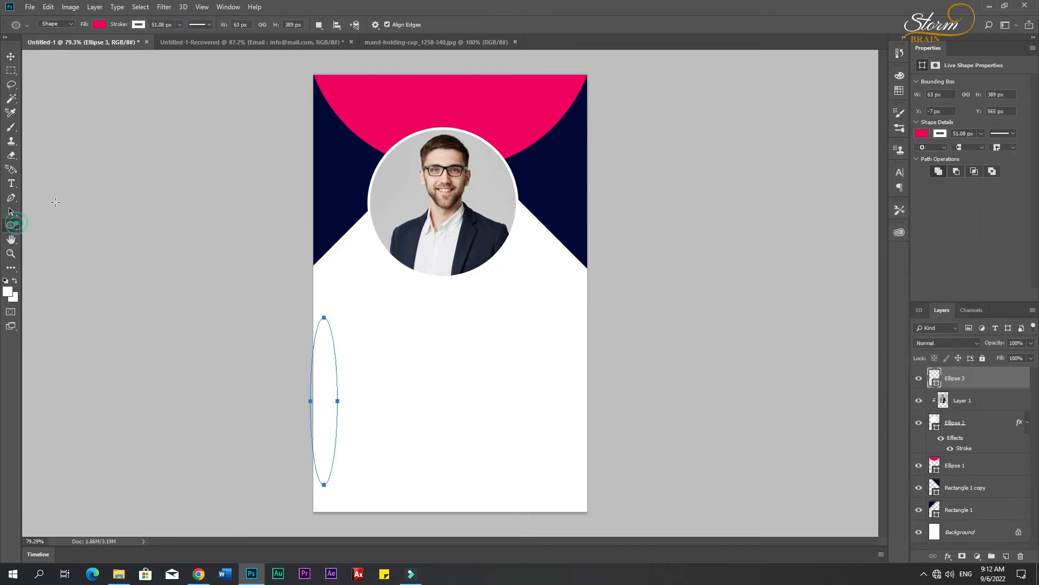
{"action": "left_click", "coordinate": [138, 24]}
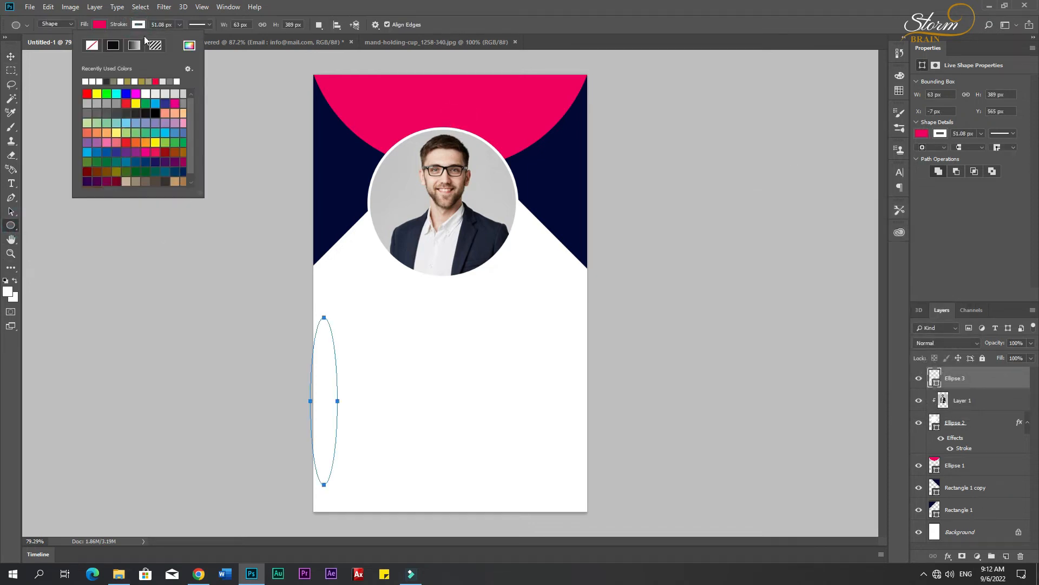
{"action": "left_click", "coordinate": [92, 46]}
{"action": "key", "text": "v"}
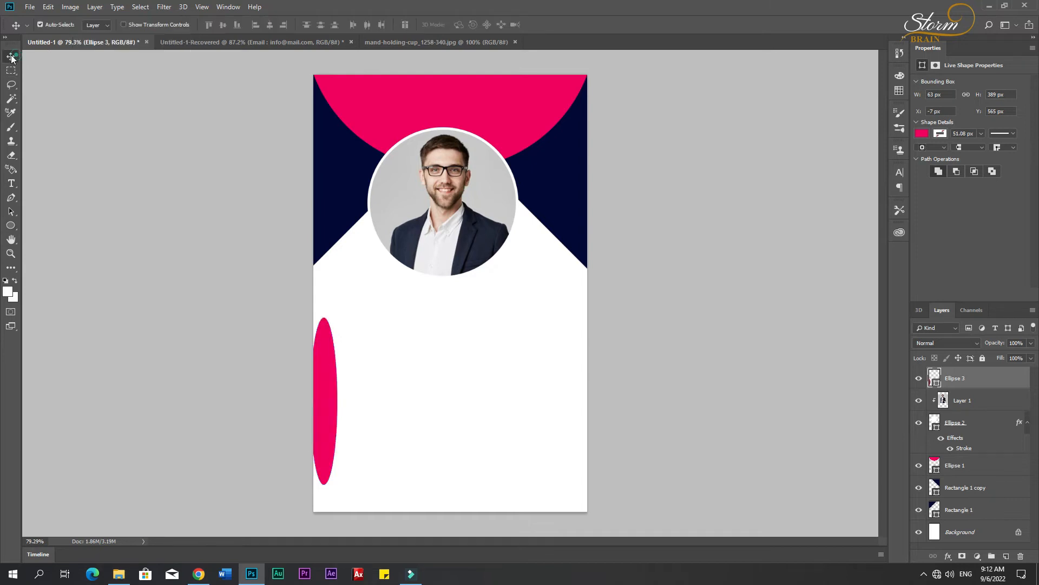
- Center the pink ellipse on the card's left edge, widen it to about 87 px and raise it slightly, with rulers shown
{"action": "left_click_drag", "start_coordinate": [315, 395], "coordinate": [311, 395]}
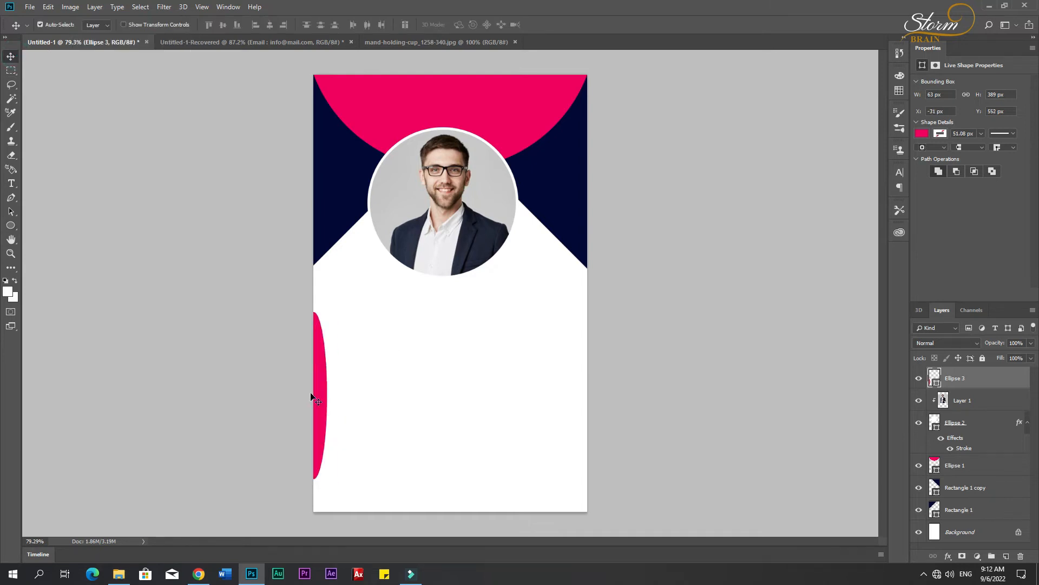
{"action": "key", "text": "ctrl+r"}
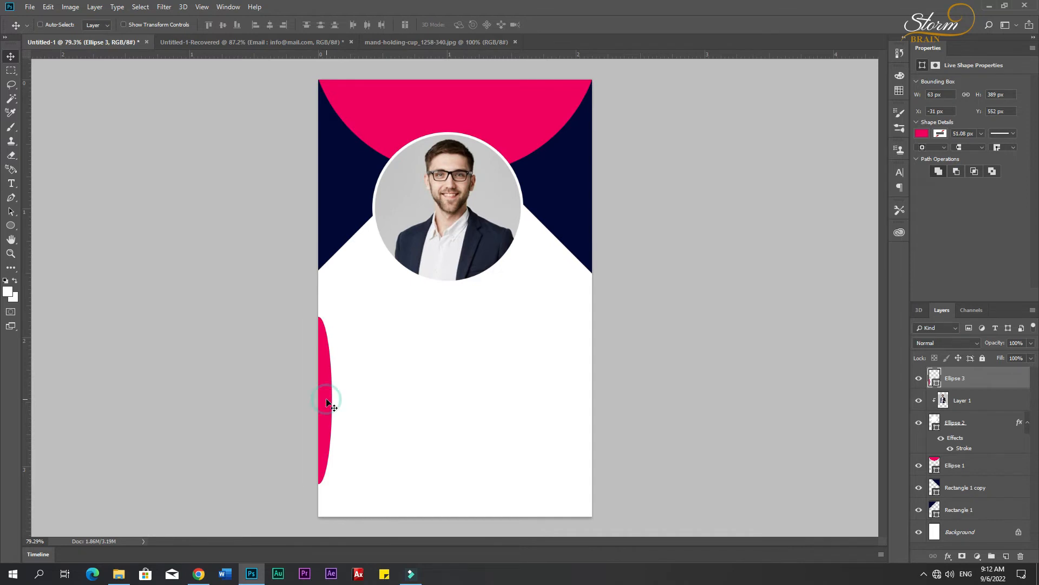
{"action": "key", "text": "ctrl+t"}
{"action": "mouse_move", "coordinate": [334, 402]}
{"action": "left_mouse_down"}
{"action": "mouse_move", "coordinate": [343, 407]}
{"action": "mouse_move", "coordinate": [332, 414]}
{"action": "left_mouse_up"}
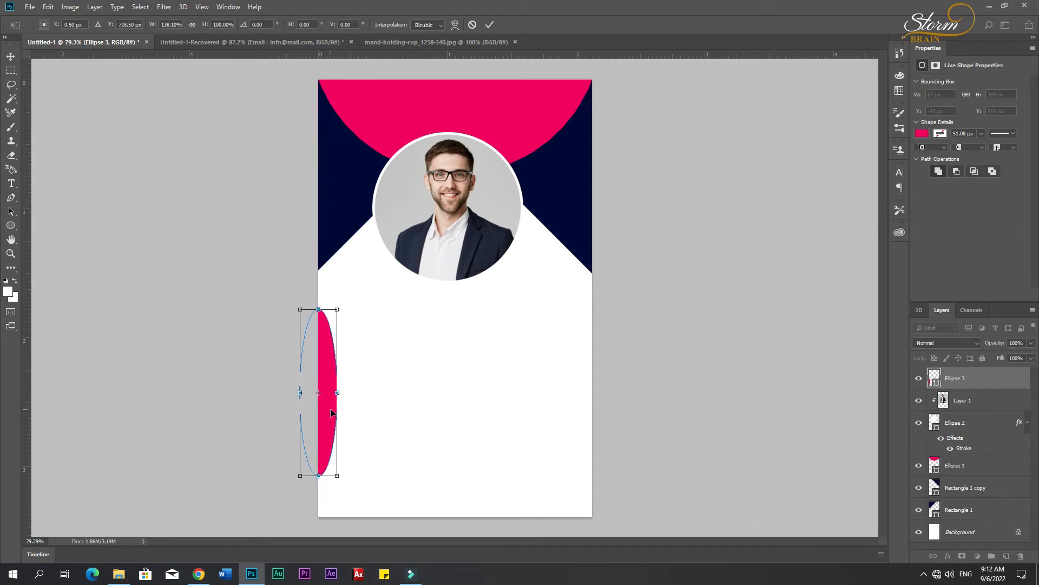
{"action": "key", "text": "Return"}
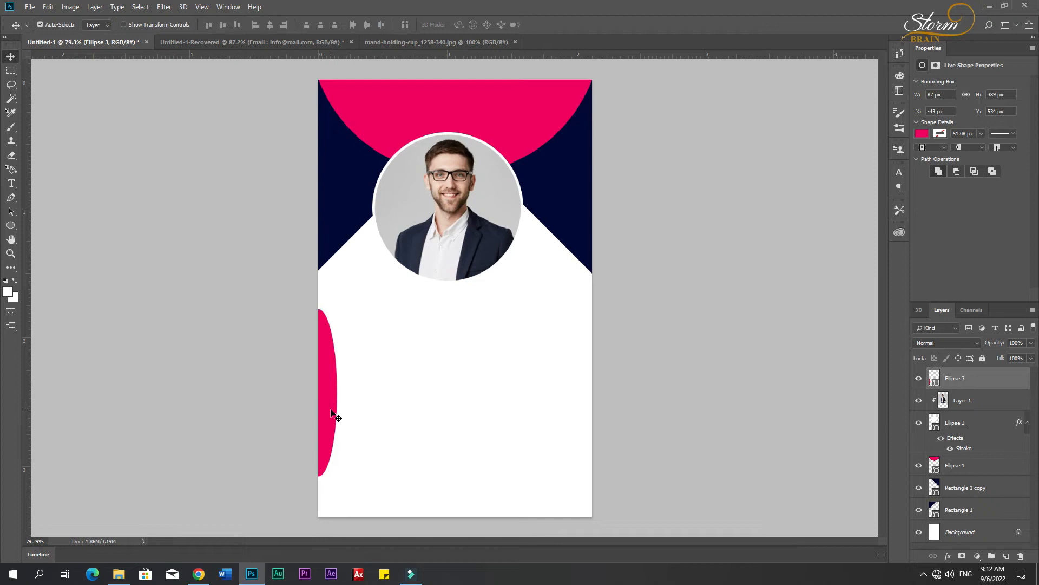
- Duplicate the pink ellipse onto the card's right edge at the same height
{"action": "left_click_drag", "start_coordinate": [332, 413], "coordinate": [613, 410]}
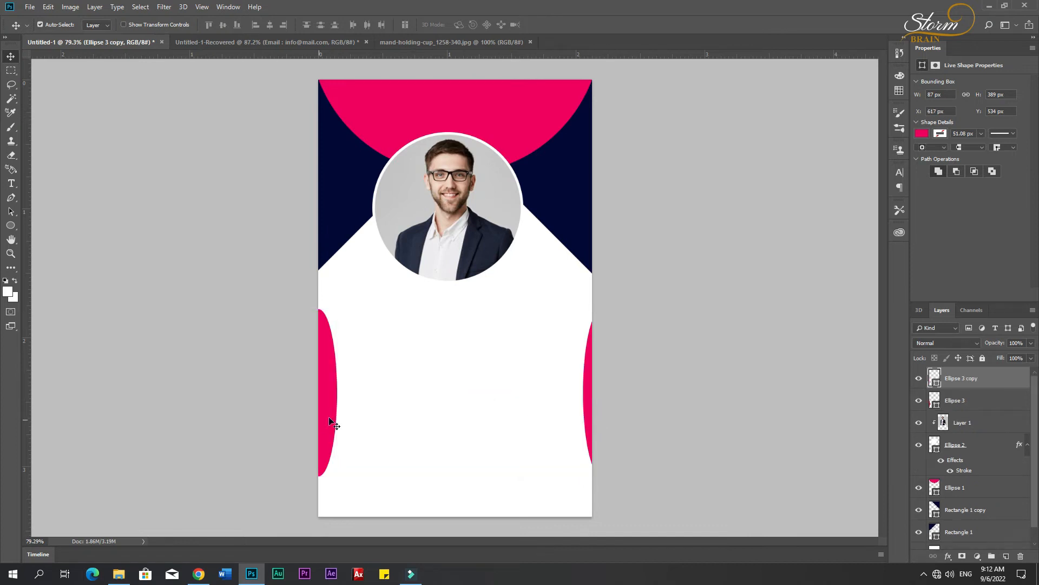
- Move the left pink ellipse farther off the card's left edge, to an X position of about -64 px
{"action": "left_click_drag", "start_coordinate": [329, 418], "coordinate": [319, 418]}
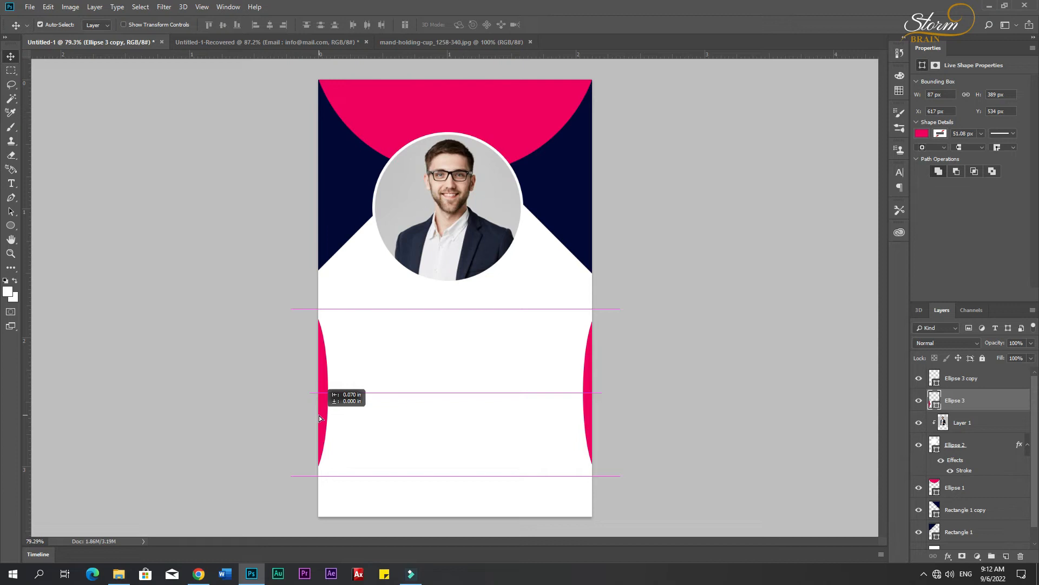
{"action": "left_click_drag", "start_coordinate": [319, 418], "coordinate": [320, 418]}
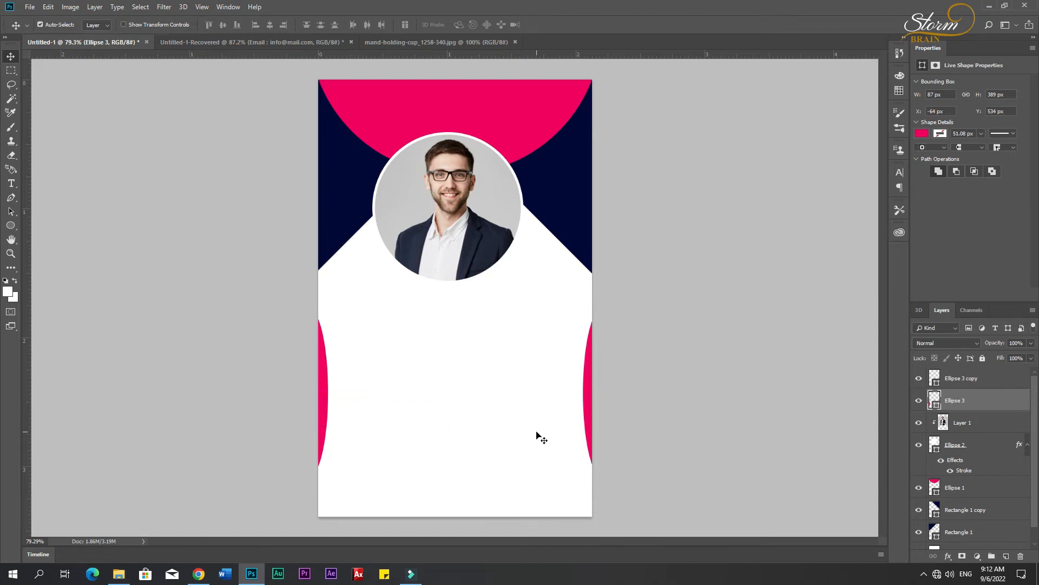
- Duplicate the right pink ellipse into the card's lower middle and rotate the copy 90° clockwise into a horizontal ellipse
{"action": "left_click_drag", "start_coordinate": [586, 406], "coordinate": [438, 438]}
{"action": "key", "text": "ctrl+t"}
{"action": "right_click", "coordinate": [456, 459]}
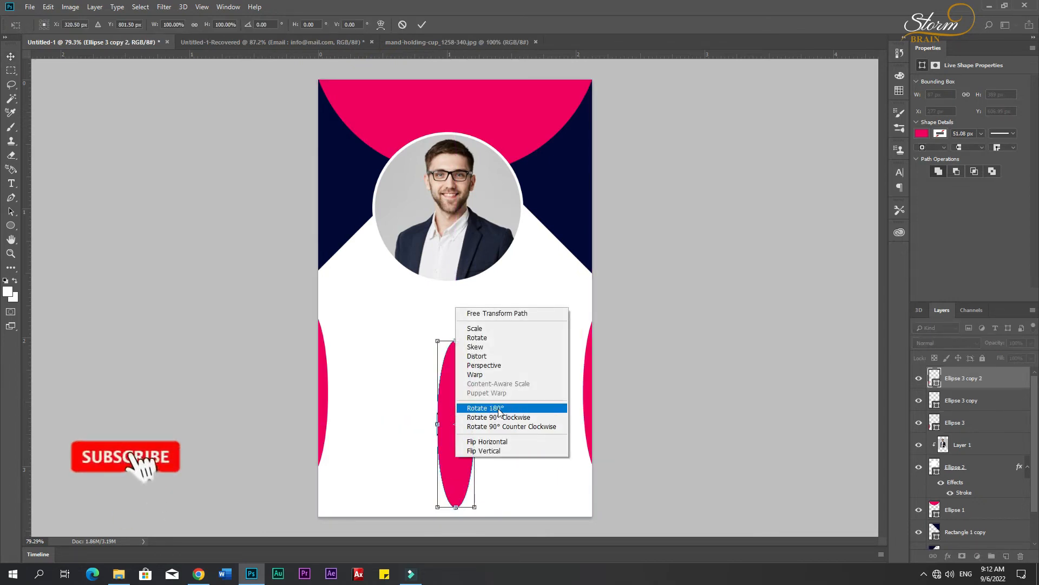
{"action": "left_click", "coordinate": [499, 408]}
{"action": "right_click", "coordinate": [457, 459]}
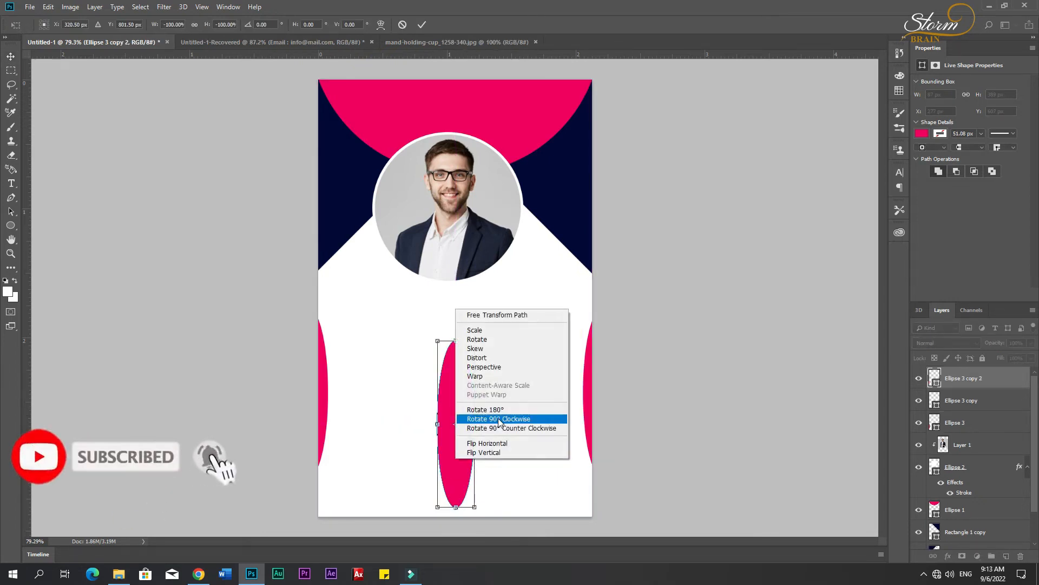
{"action": "left_click", "coordinate": [498, 420]}
- Center the horizontal ellipse on the card's bottom edge, enlarge it to about 515 by 178 px and deselect it
{"action": "left_click_drag", "start_coordinate": [482, 457], "coordinate": [485, 513]}
{"action": "key", "text": "alt+shift"}
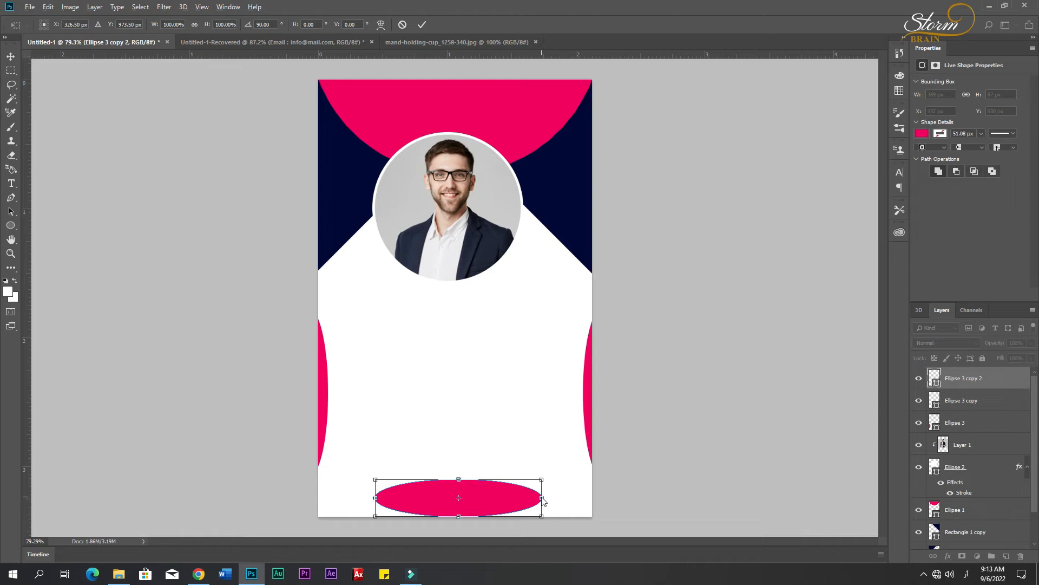
{"action": "left_click_drag", "start_coordinate": [545, 497], "coordinate": [572, 496]}
{"action": "mouse_move", "coordinate": [499, 499]}
{"action": "left_mouse_down"}
{"action": "mouse_move", "coordinate": [498, 518]}
{"action": "mouse_move", "coordinate": [464, 477]}
{"action": "mouse_move", "coordinate": [464, 458]}
{"action": "mouse_move", "coordinate": [479, 502]}
{"action": "left_mouse_up"}
{"action": "key", "text": "Return"}
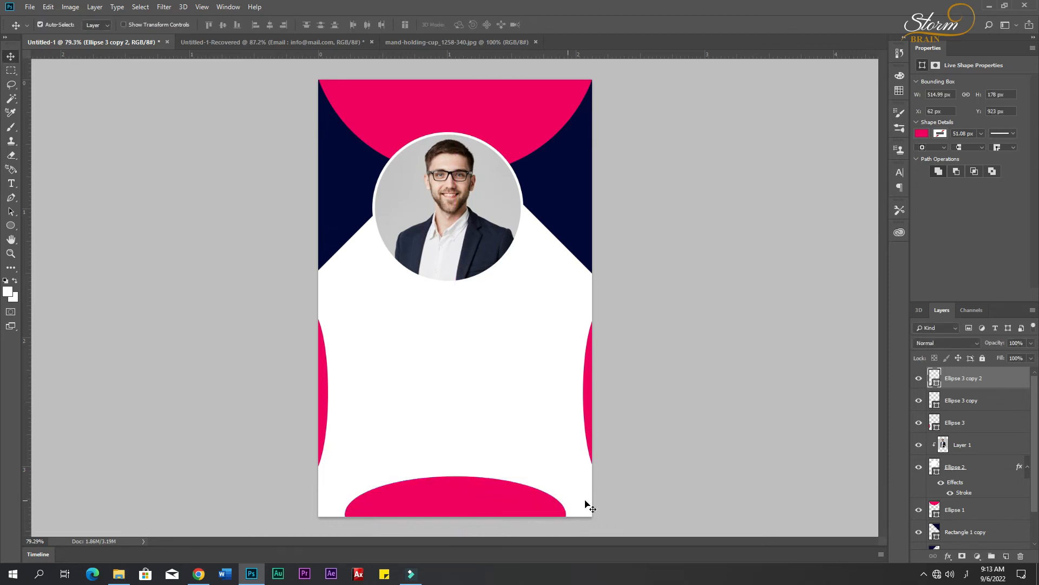
{"action": "left_click", "coordinate": [645, 504]}
{"action": "left_click", "coordinate": [688, 367]}
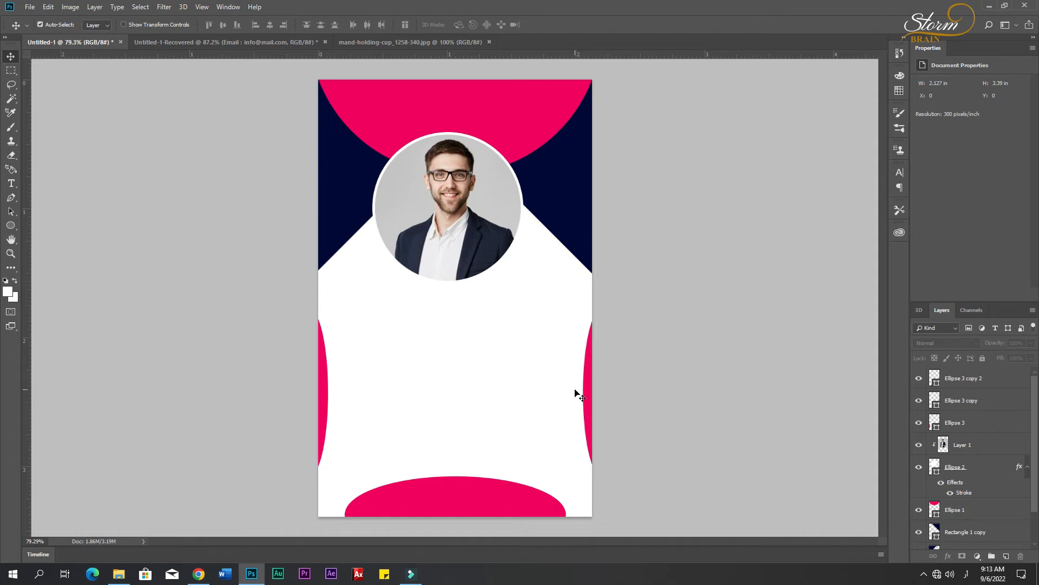
- Start a new text line in the pink header above the portrait
{"action": "key", "text": "t"}
{"action": "left_click", "coordinate": [412, 106]}
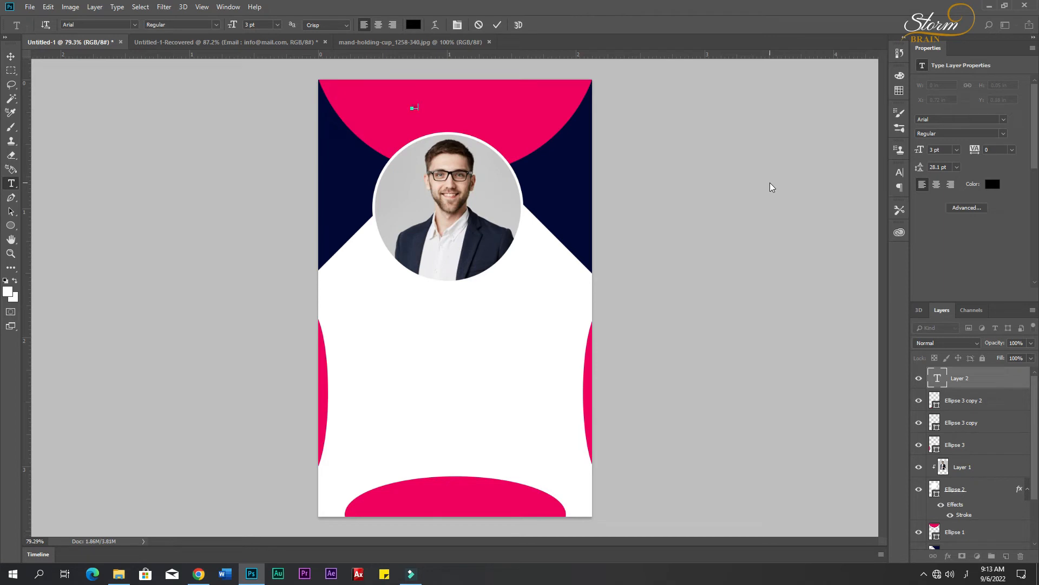
{"action": "left_click", "coordinate": [106, 25]}
{"action": "type", "text": "Leo"}
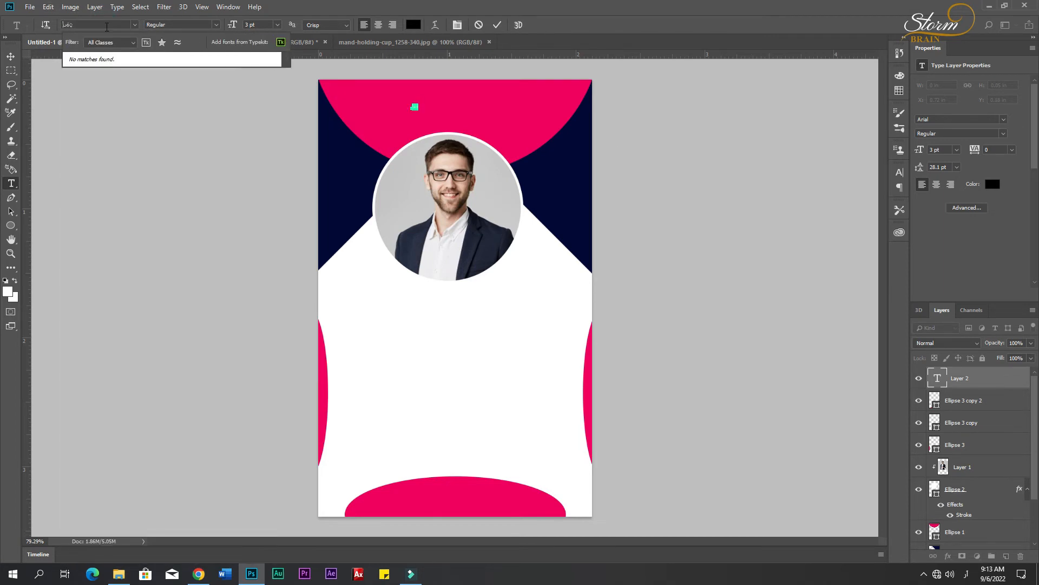
{"action": "key", "text": "BackSpace"}
{"action": "key", "text": "BackSpace"}
{"action": "key", "text": "BackSpace"}
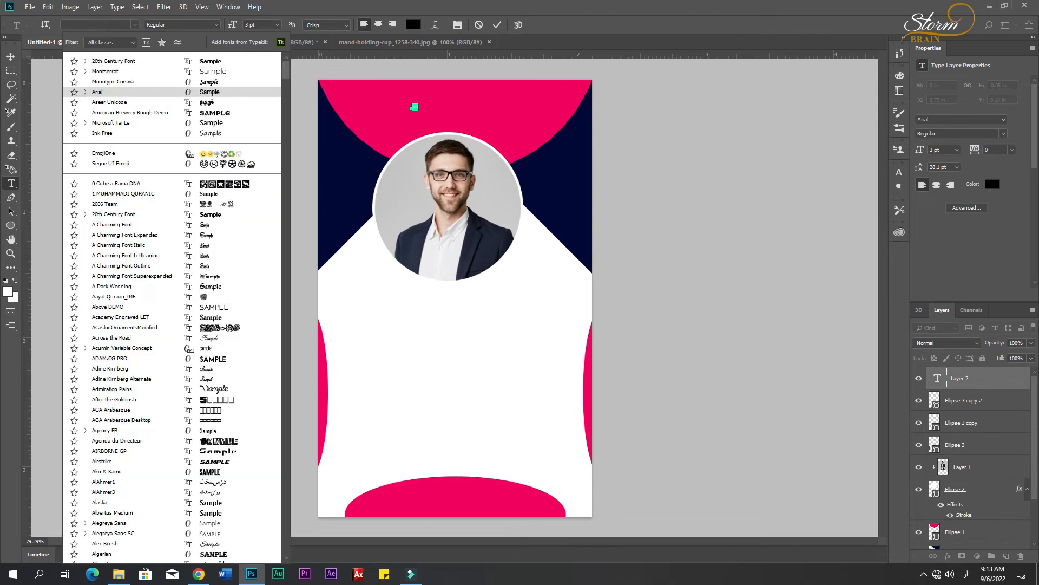
{"action": "key", "text": "Escape"}
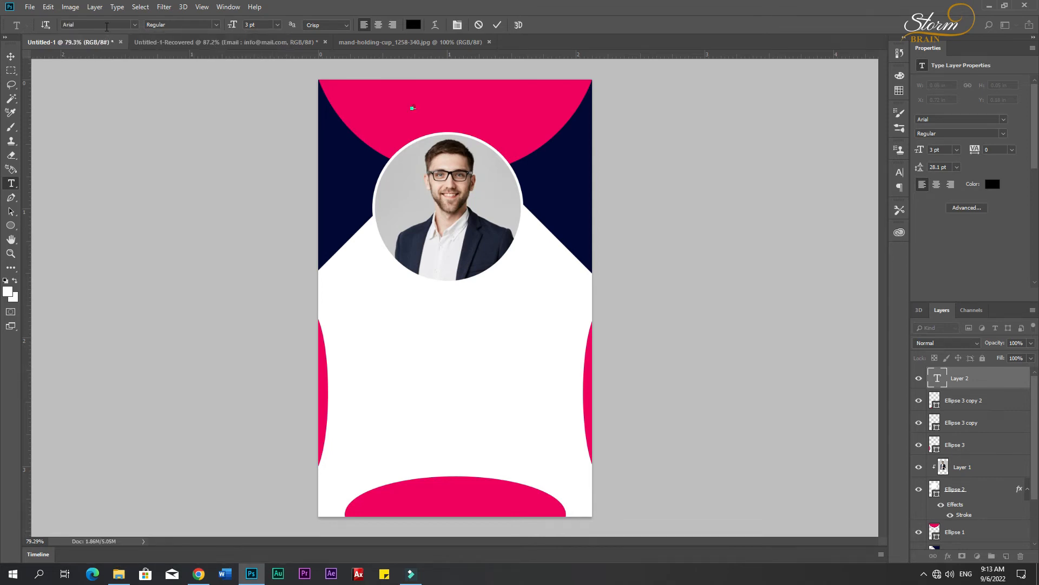
- Try to set the new text line's font to Montserrat Bold
{"action": "left_click", "coordinate": [107, 27]}
{"action": "type", "text": "MO"}
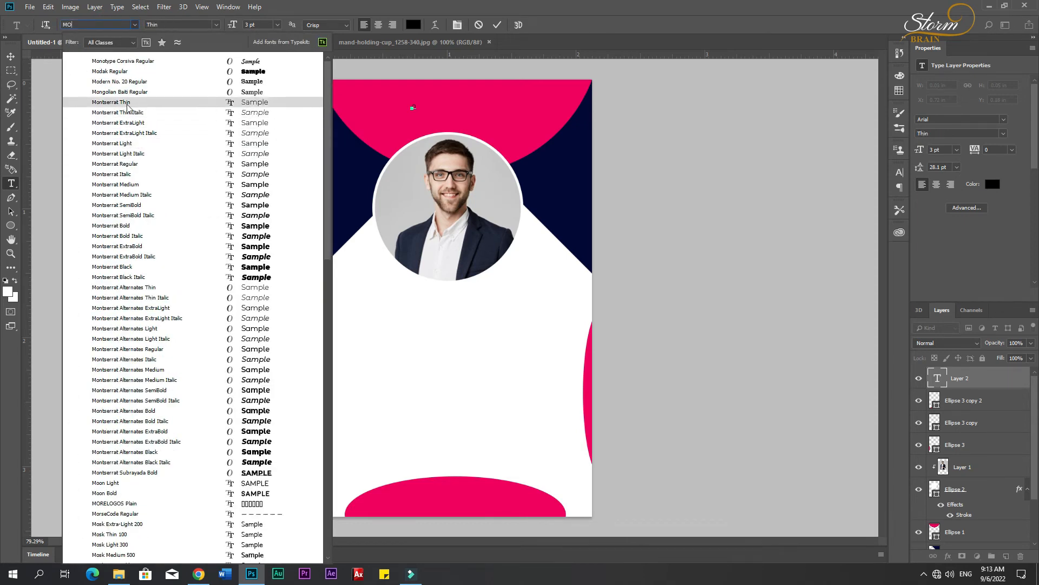
{"action": "left_click", "coordinate": [132, 225]}
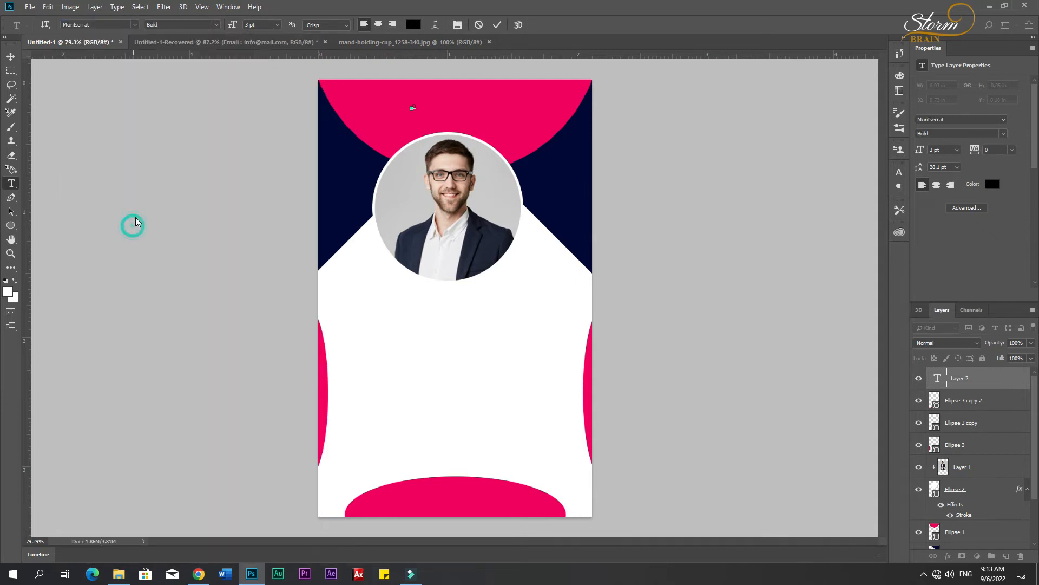
{"action": "left_click_drag", "start_coordinate": [230, 25], "coordinate": [234, 24]}
{"action": "key", "text": "ctrl+a"}
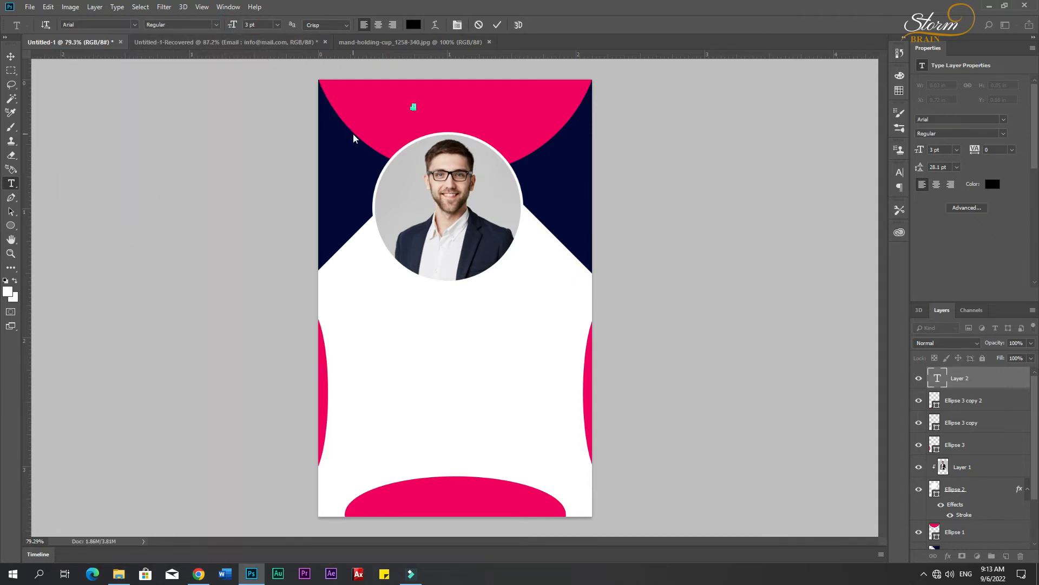
- Set the header text's font to Montserrat Bold and commit the text layer
{"action": "left_click", "coordinate": [93, 23]}
{"action": "type", "text": "M"}
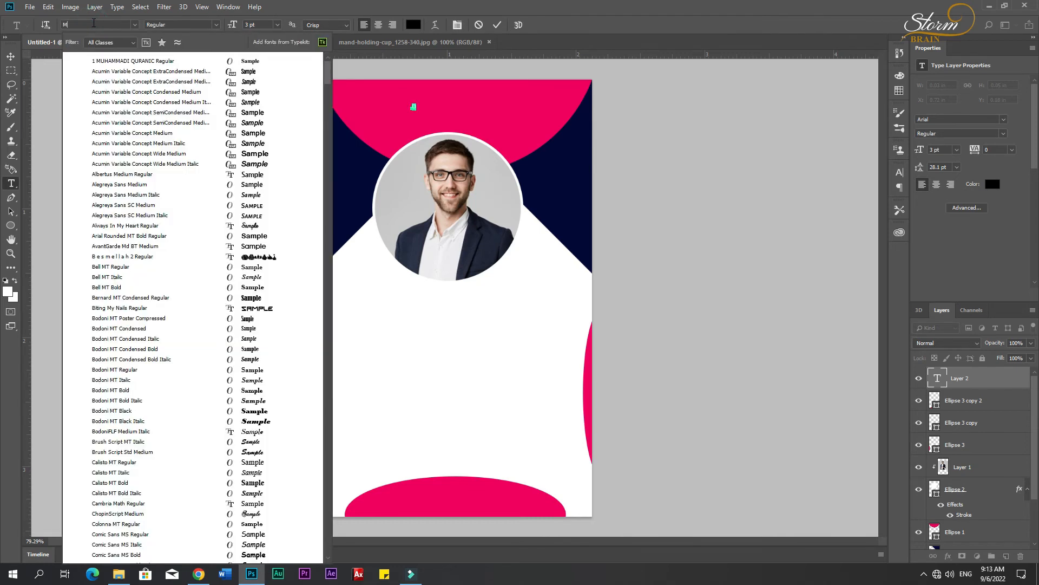
{"action": "type", "text": "ON"}
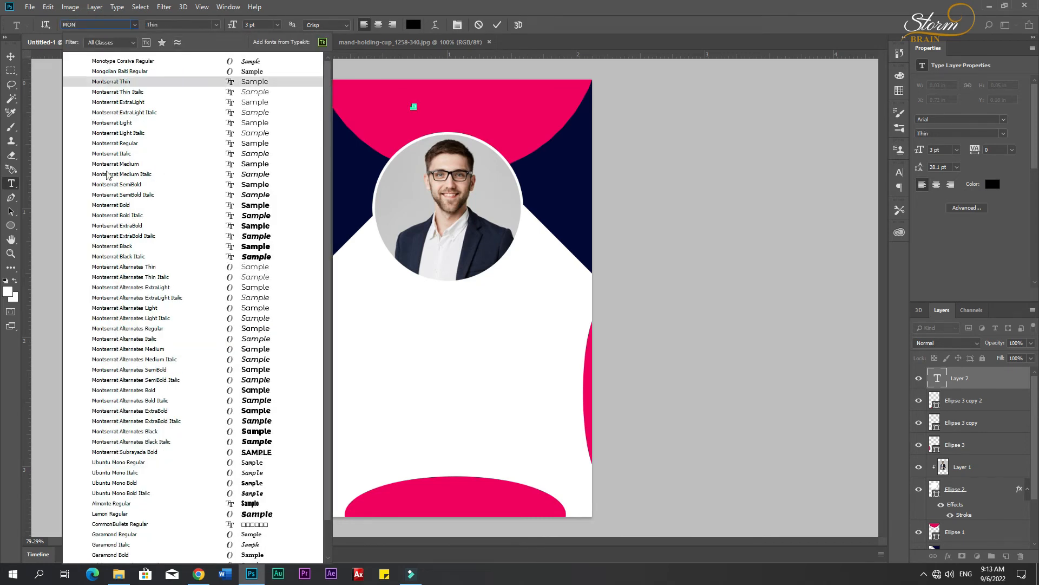
{"action": "left_click", "coordinate": [119, 205]}
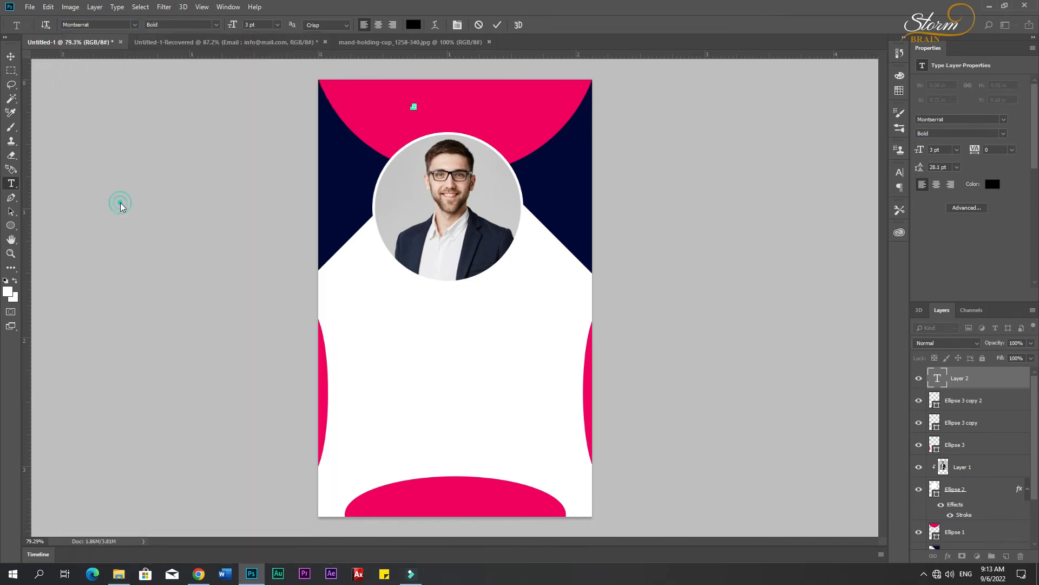
{"action": "left_click", "coordinate": [10, 55]}
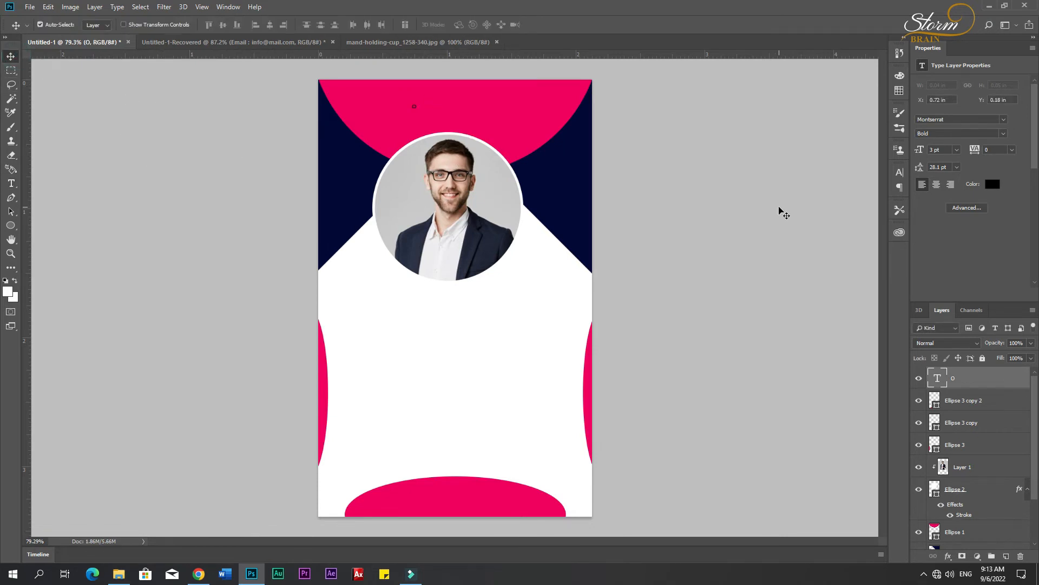
- Change the header text to LOGO, commit the edit and call off quitting the program
{"action": "key", "text": "t"}
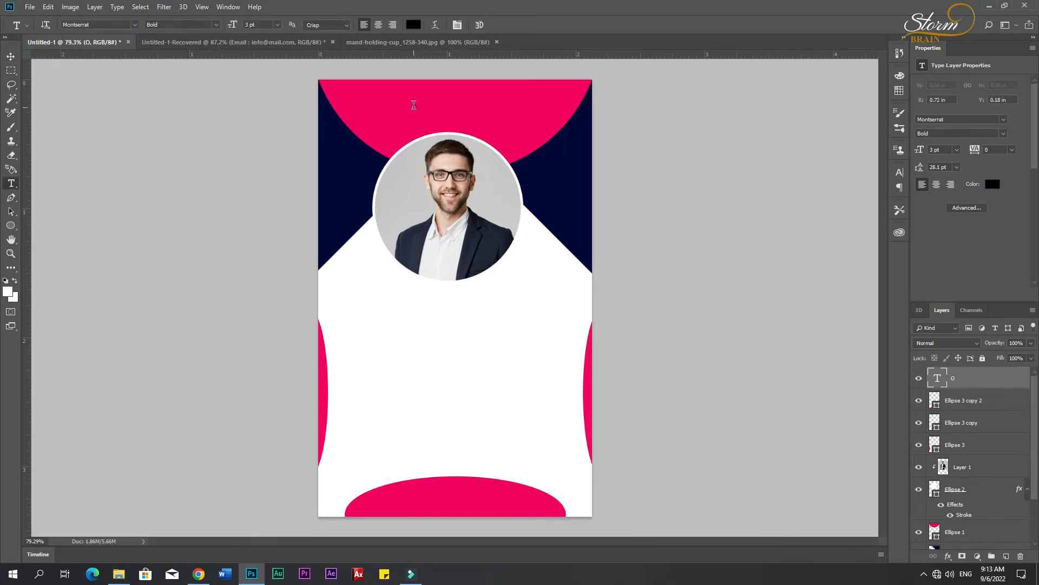
{"action": "left_click", "coordinate": [415, 105]}
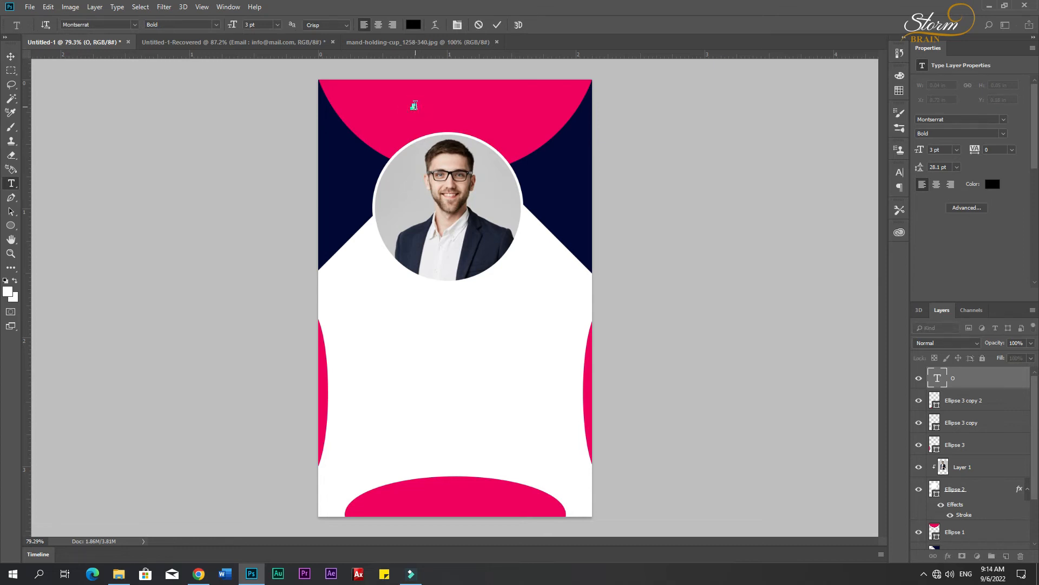
{"action": "key", "text": "ctrl+q"}
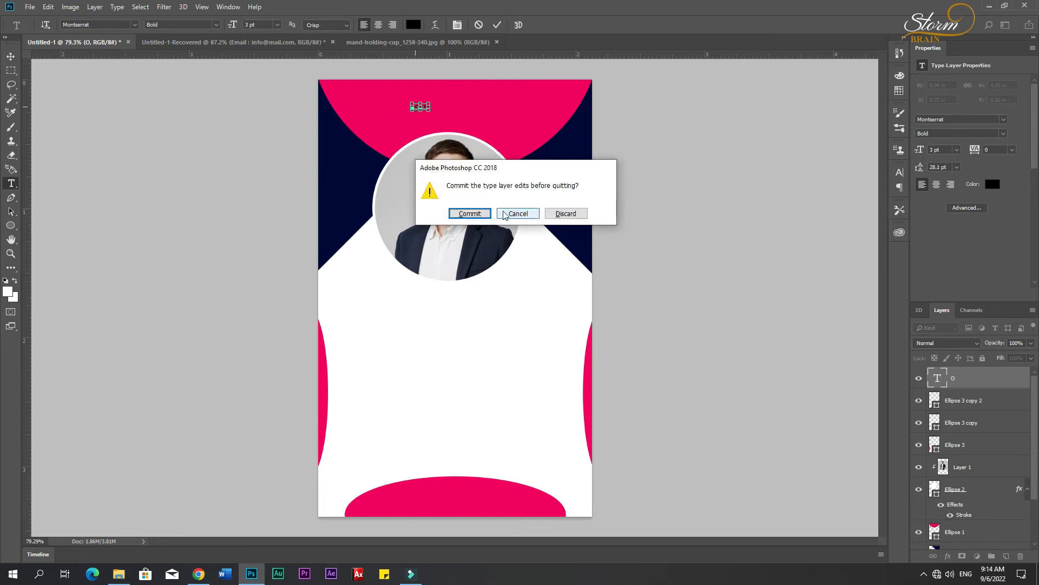
{"action": "left_click", "coordinate": [470, 213]}
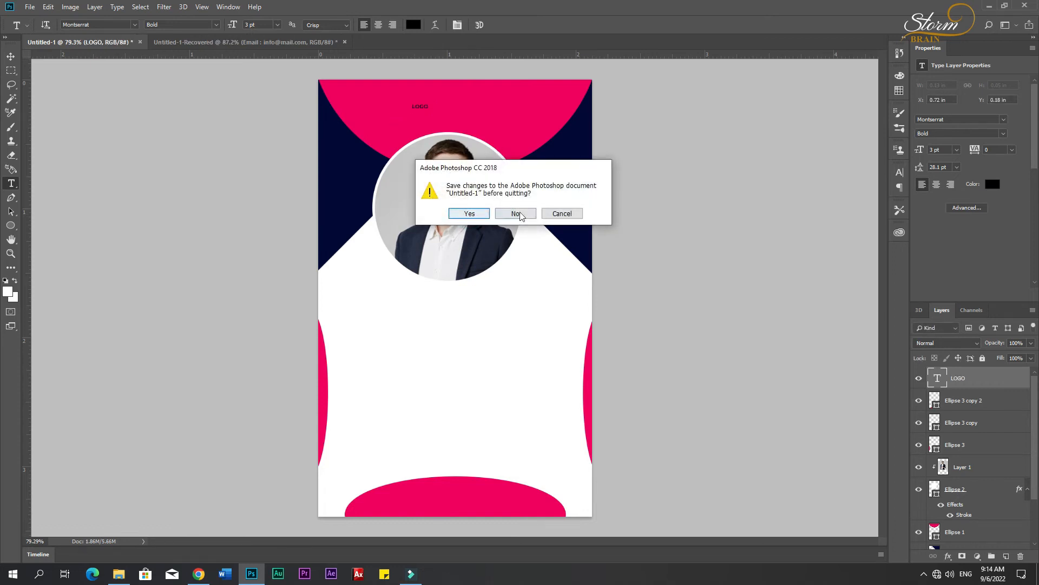
{"action": "left_click", "coordinate": [520, 215]}
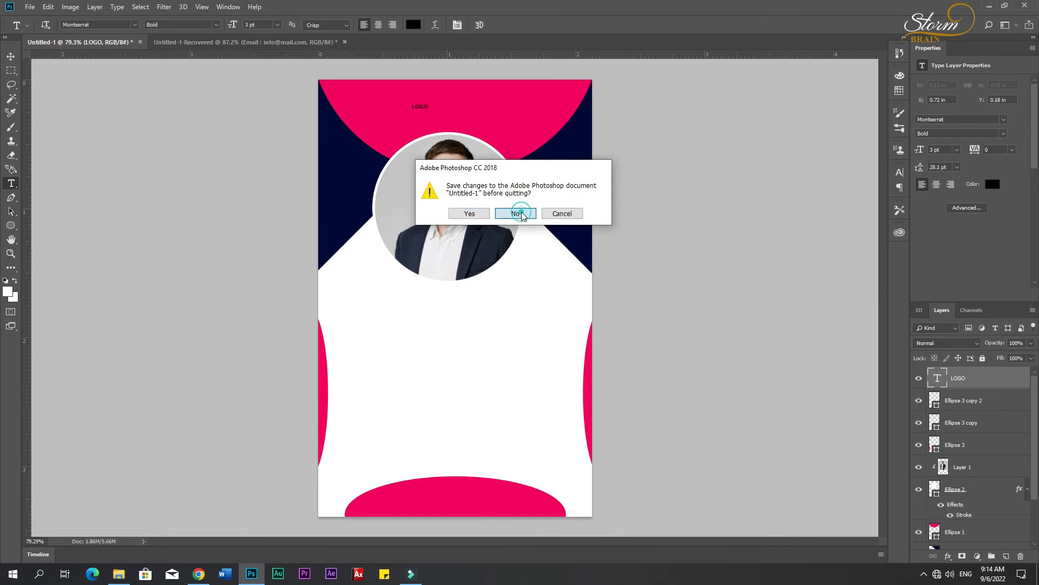
{"action": "left_click", "coordinate": [572, 216]}
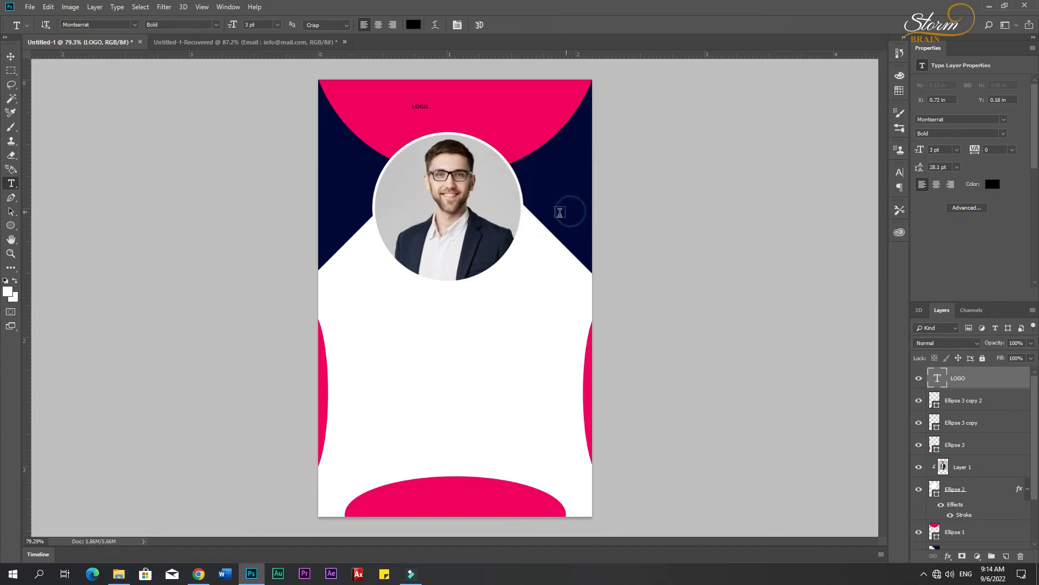
- Enlarge the LOGO text to about 12.15 pt, center it above the portrait and apply the transformation
{"action": "left_click", "coordinate": [11, 57]}
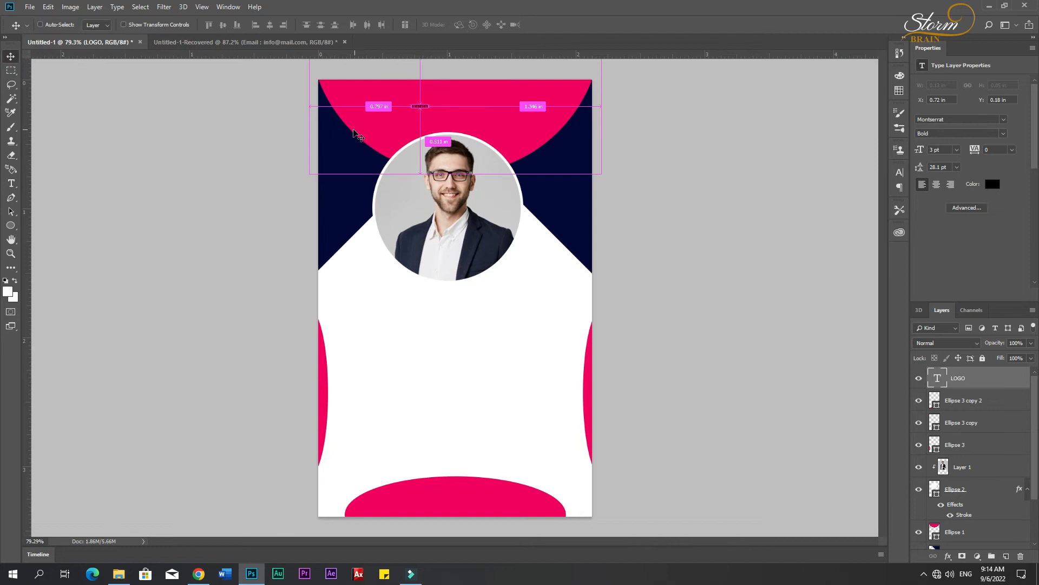
{"action": "key", "text": "ctrl+t"}
{"action": "left_click_drag", "start_coordinate": [430, 112], "coordinate": [467, 115]}
{"action": "left_click_drag", "start_coordinate": [467, 114], "coordinate": [467, 115]}
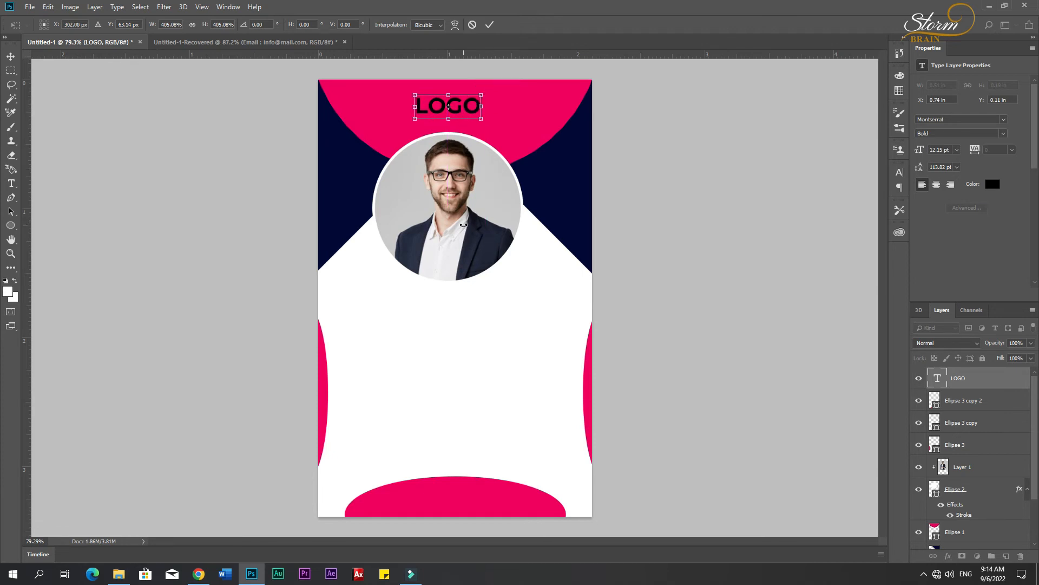
{"action": "left_click", "coordinate": [11, 56]}
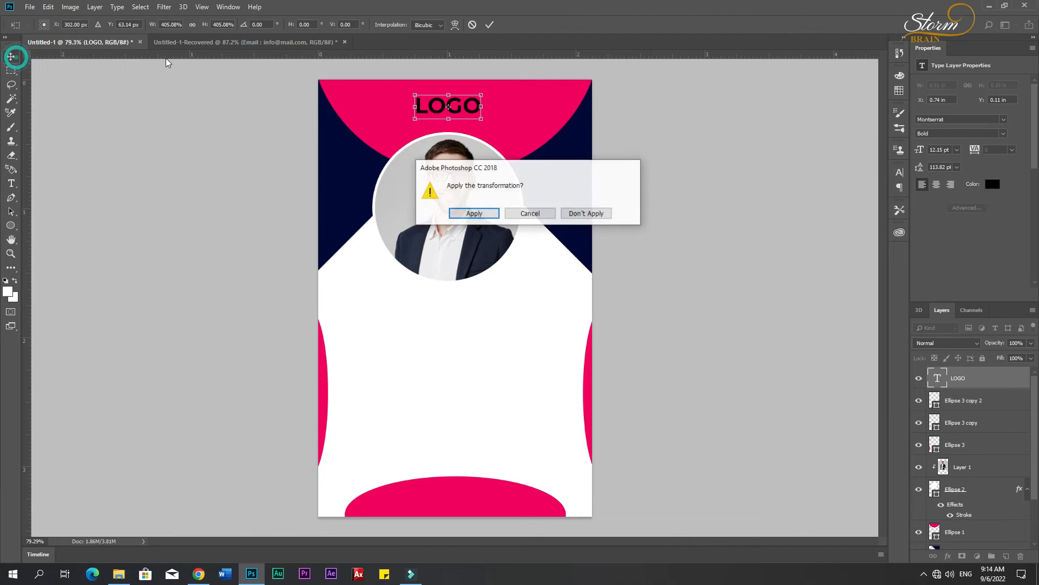
{"action": "left_click", "coordinate": [477, 212]}
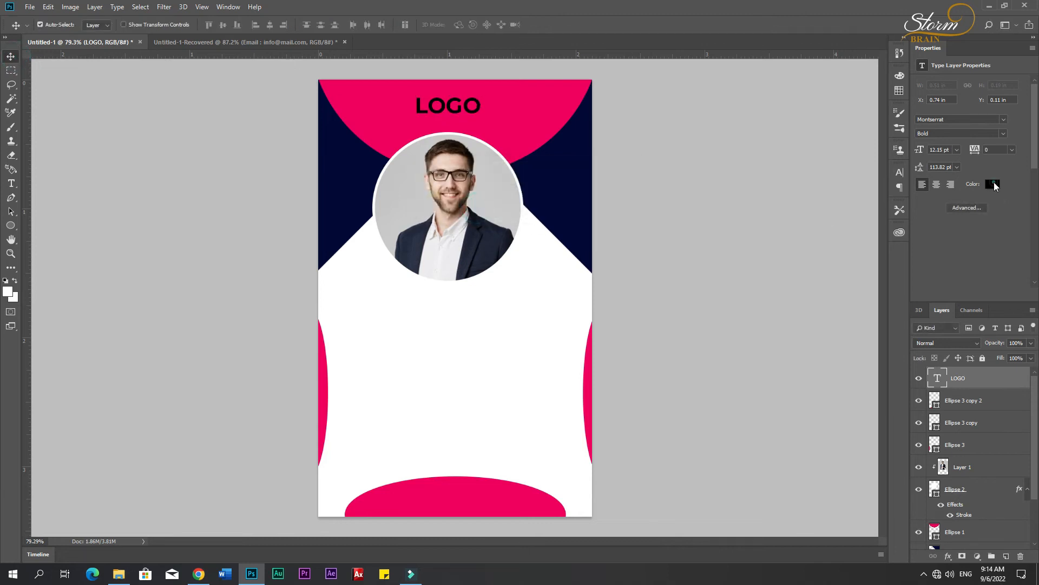
- Recolor the LOGO text white (ffffff) and deselect it
{"action": "left_click", "coordinate": [994, 183]}
{"action": "type", "text": "ffffff"}
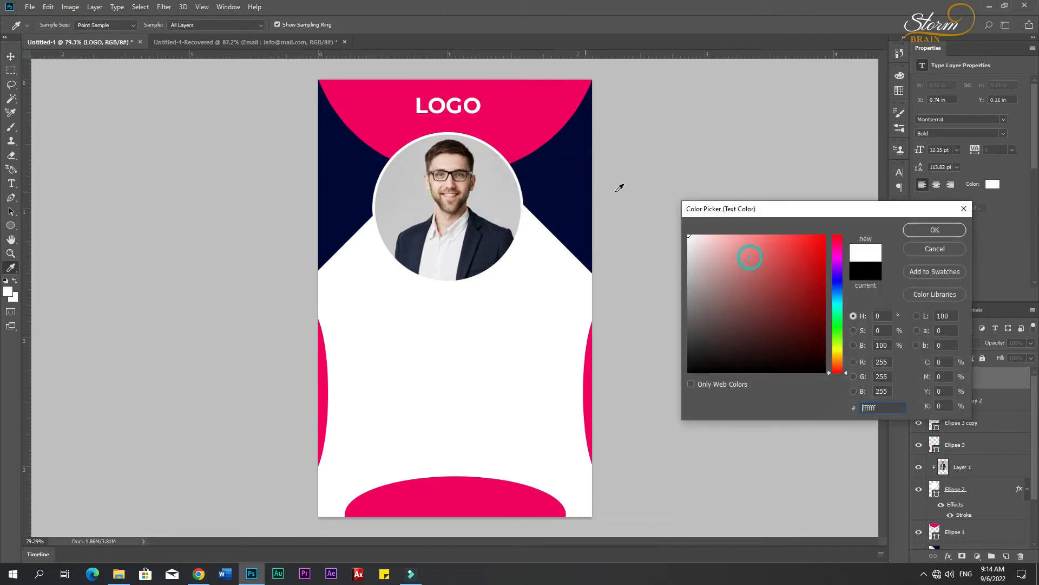
{"action": "left_click", "coordinate": [934, 230]}
{"action": "left_click", "coordinate": [666, 272]}
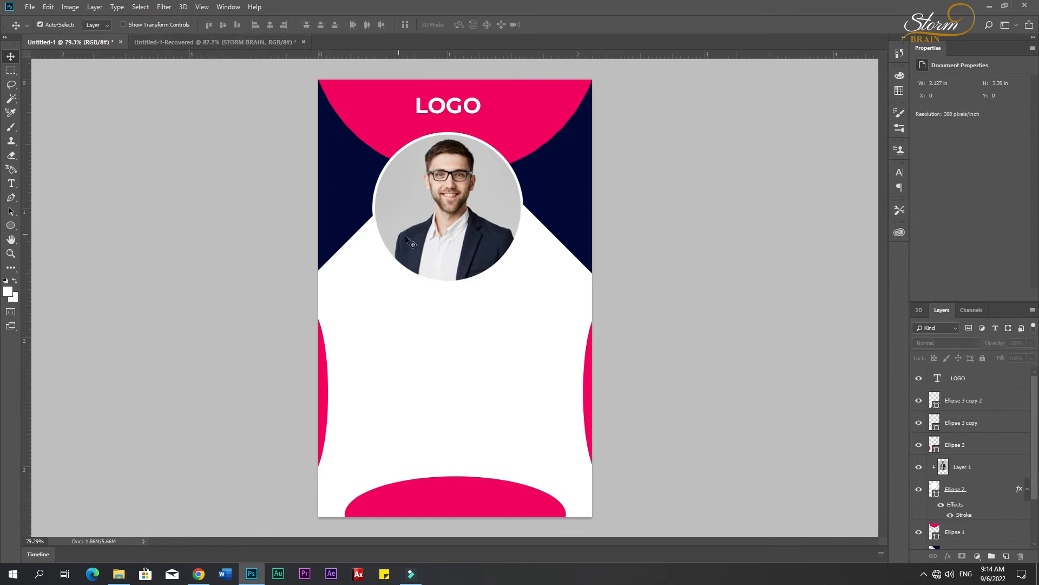
- Copy the STORM BRAIN and Creative Designer text lines from the Untitled-1-Recovered document and stack them beneath the portrait
{"action": "left_click", "coordinate": [171, 44]}
{"action": "left_click_drag", "start_coordinate": [476, 232], "coordinate": [452, 304]}
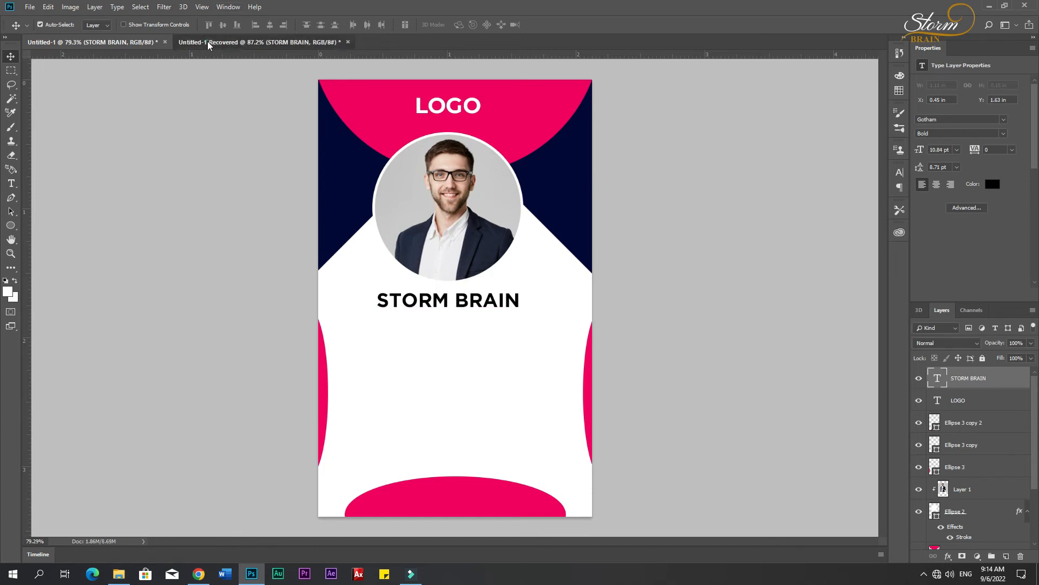
{"action": "left_click", "coordinate": [260, 42]}
{"action": "left_click_drag", "start_coordinate": [445, 354], "coordinate": [448, 323]}
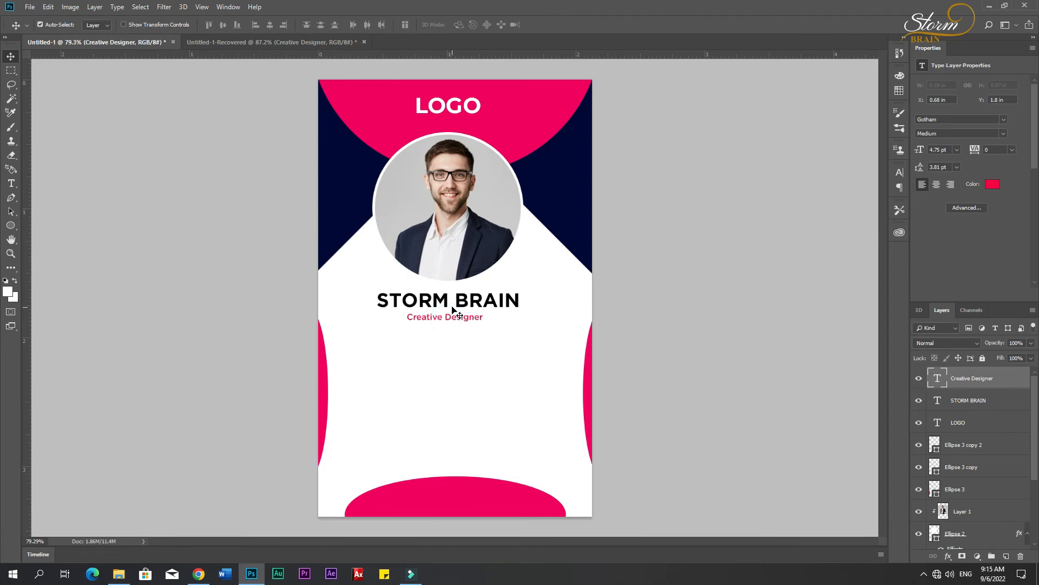
- Align the horizontal centers of the STORM BRAIN and Creative Designer lines and nudge both slightly beneath the portrait
{"action": "left_click", "coordinate": [446, 303], "text": "shift"}
{"action": "left_click", "coordinate": [270, 24]}
{"action": "left_click_drag", "start_coordinate": [437, 298], "coordinate": [442, 302]}
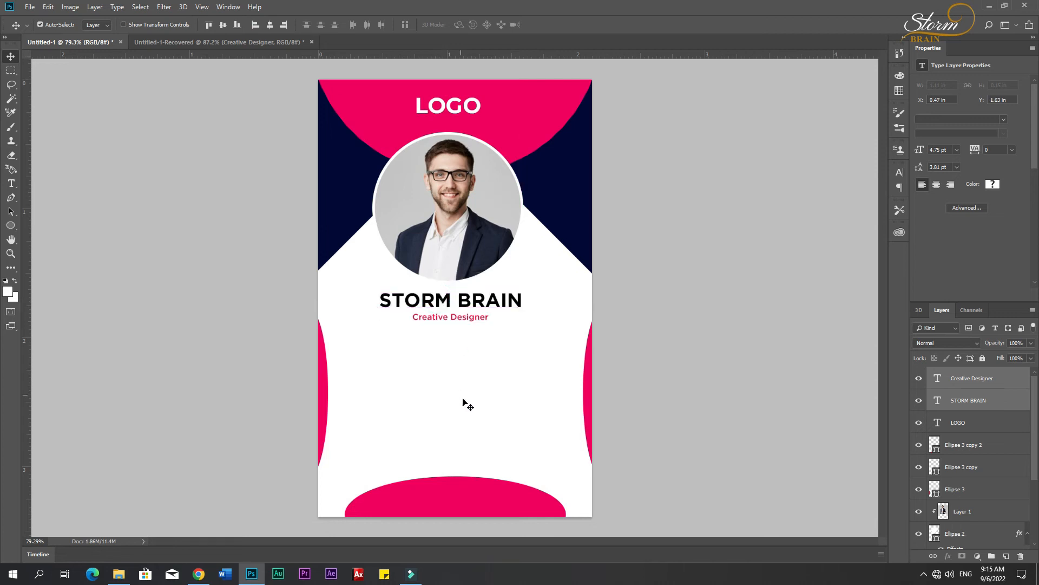
- Center the STORM BRAIN and Creative Designer lines horizontally against the Background layer and deselect everything
{"action": "scroll", "coordinate": [938, 434], "scroll_direction": "down", "scroll_amount": 4}
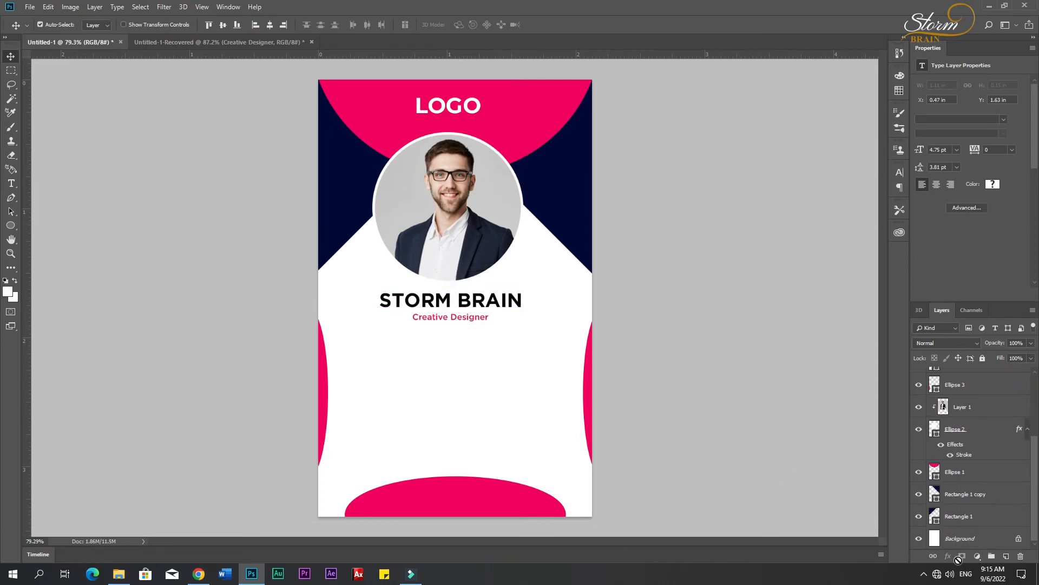
{"action": "left_click", "coordinate": [963, 540], "text": "ctrl"}
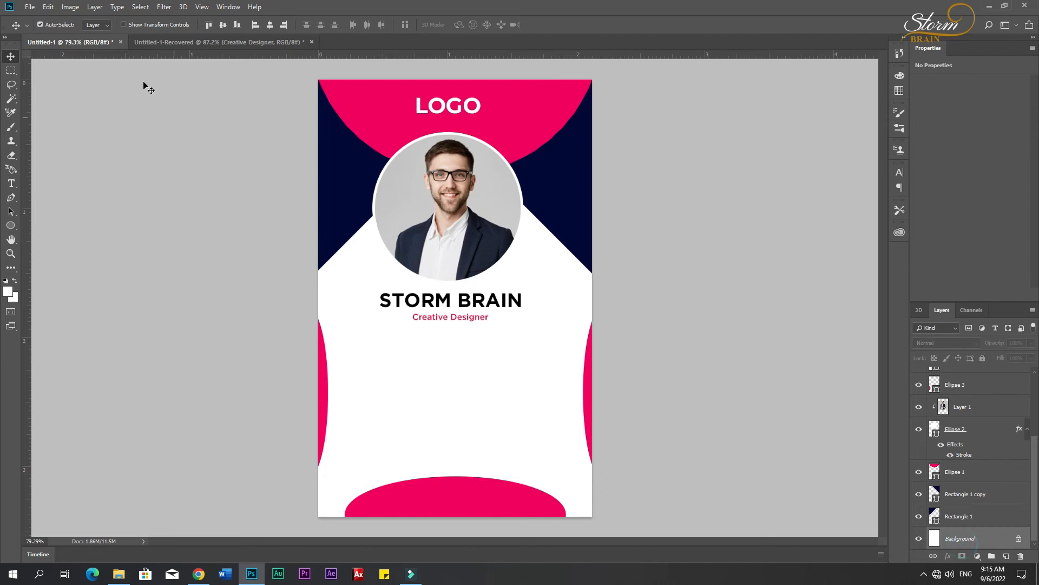
{"action": "left_click", "coordinate": [270, 26]}
{"action": "left_click", "coordinate": [684, 349]}
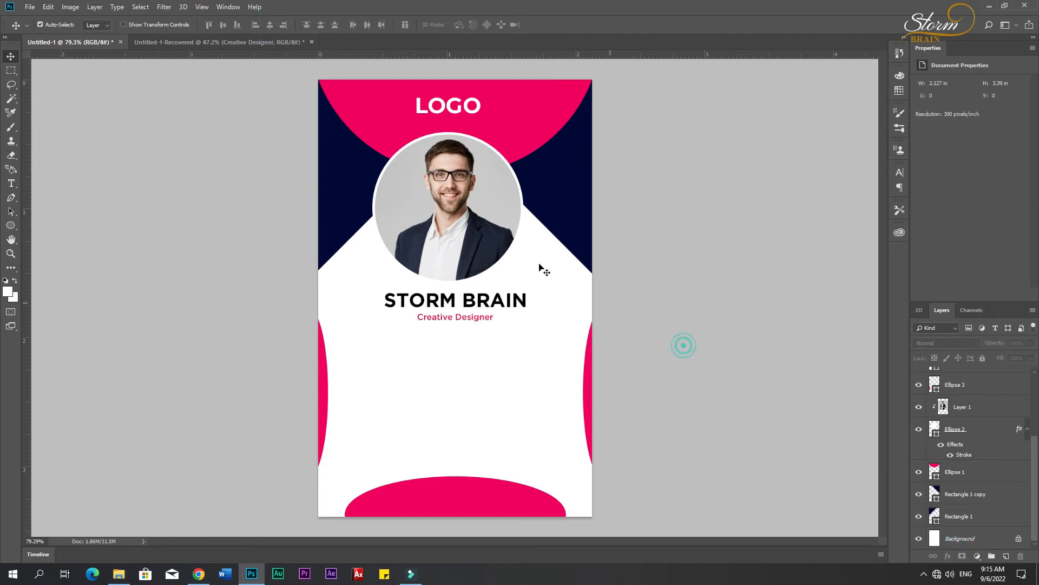
{"action": "left_click", "coordinate": [209, 41]}
{"action": "left_click", "coordinate": [388, 213]}
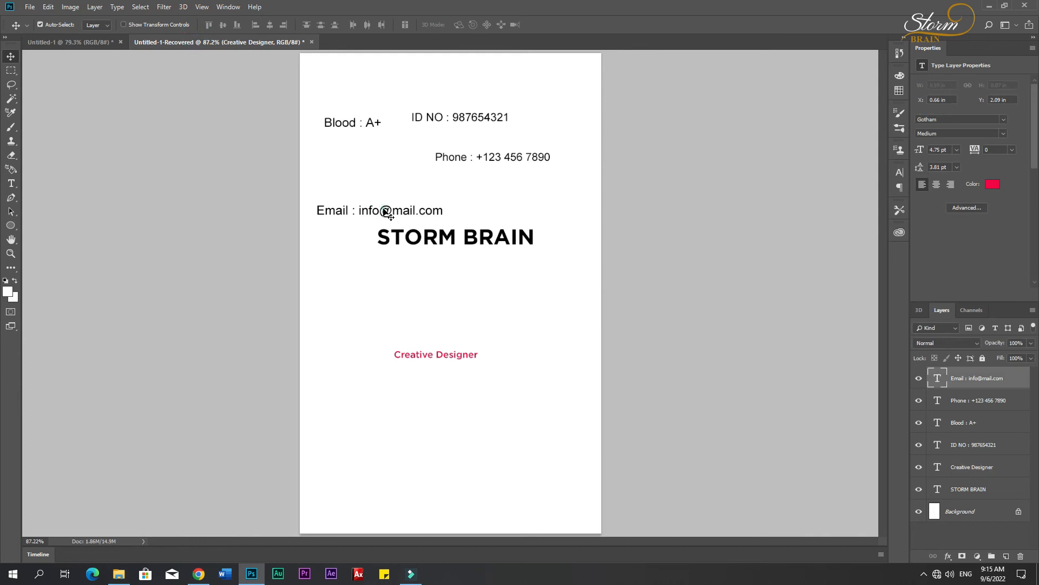
{"action": "left_click", "coordinate": [429, 118], "text": "shift"}
{"action": "left_click", "coordinate": [343, 127], "text": "shift"}
{"action": "left_click_drag", "start_coordinate": [343, 127], "coordinate": [464, 386]}
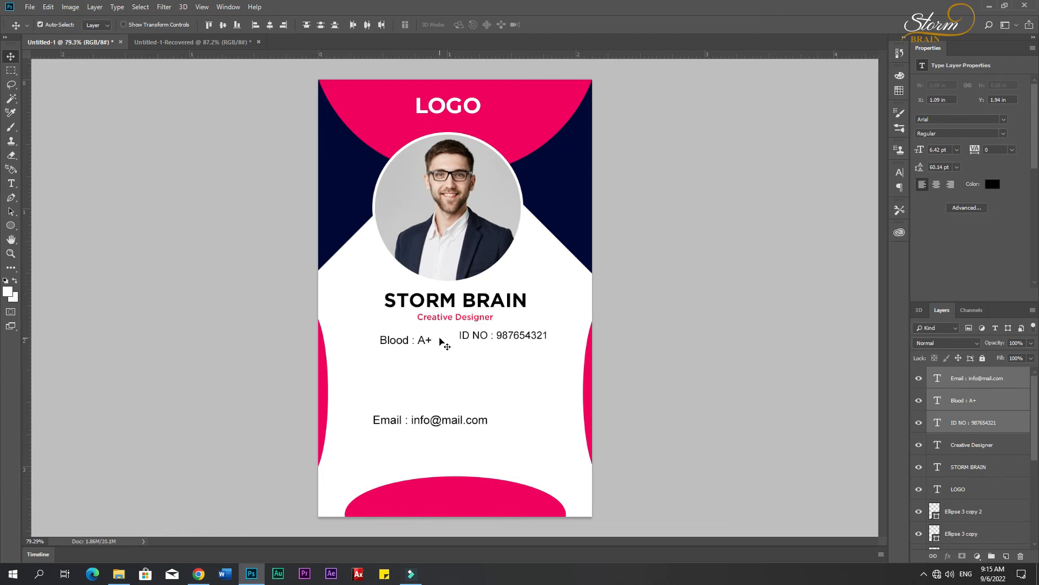
{"action": "key", "text": "ctrl+z"}
- Copy the Blood, ID NO, Phone and Email text lines together from the Untitled-1-Recovered document into the Untitled-1 card
{"action": "left_click", "coordinate": [206, 43]}
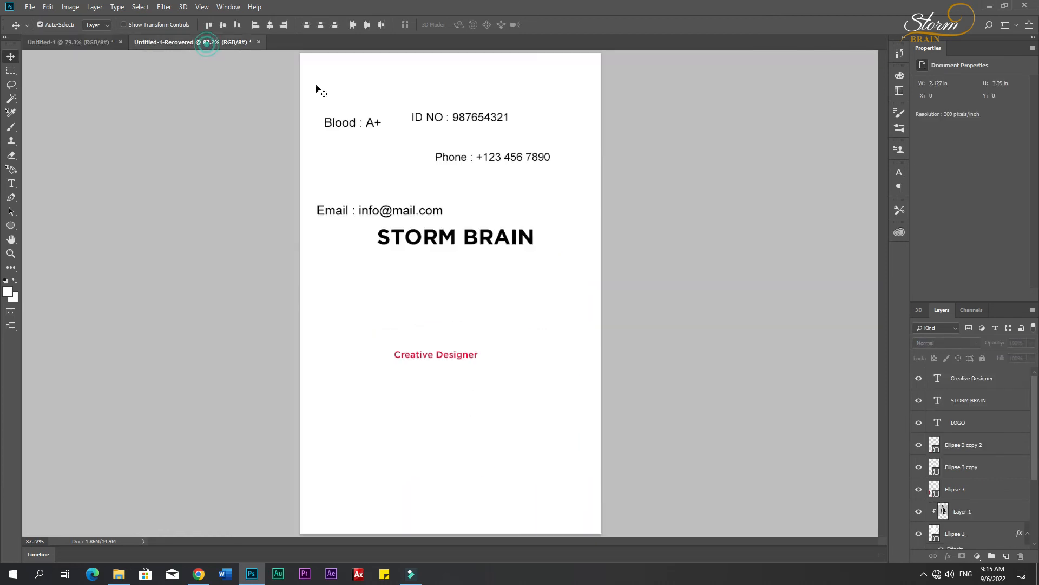
{"action": "left_click", "coordinate": [684, 180]}
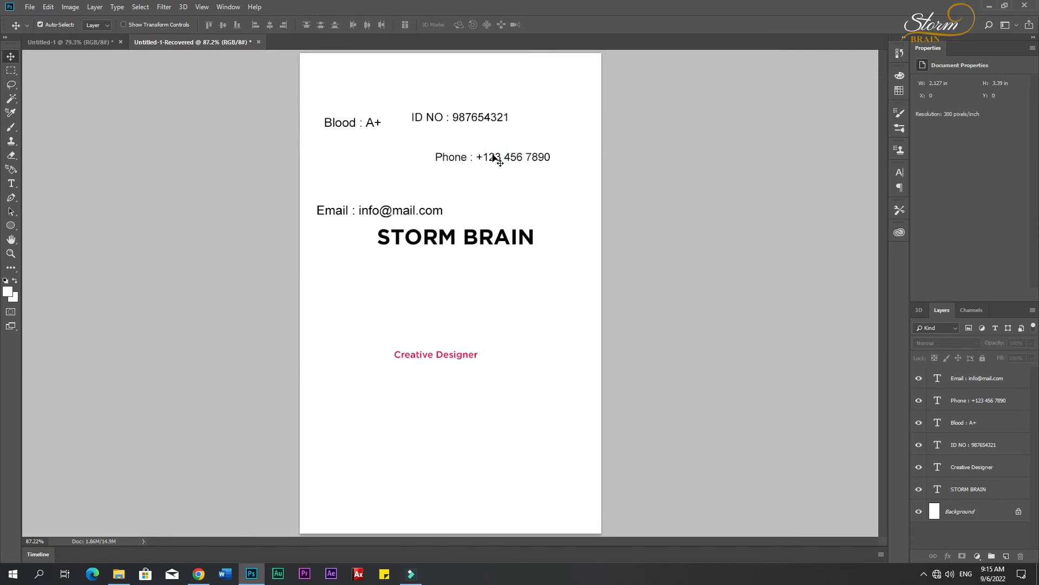
{"action": "left_click", "coordinate": [498, 160]}
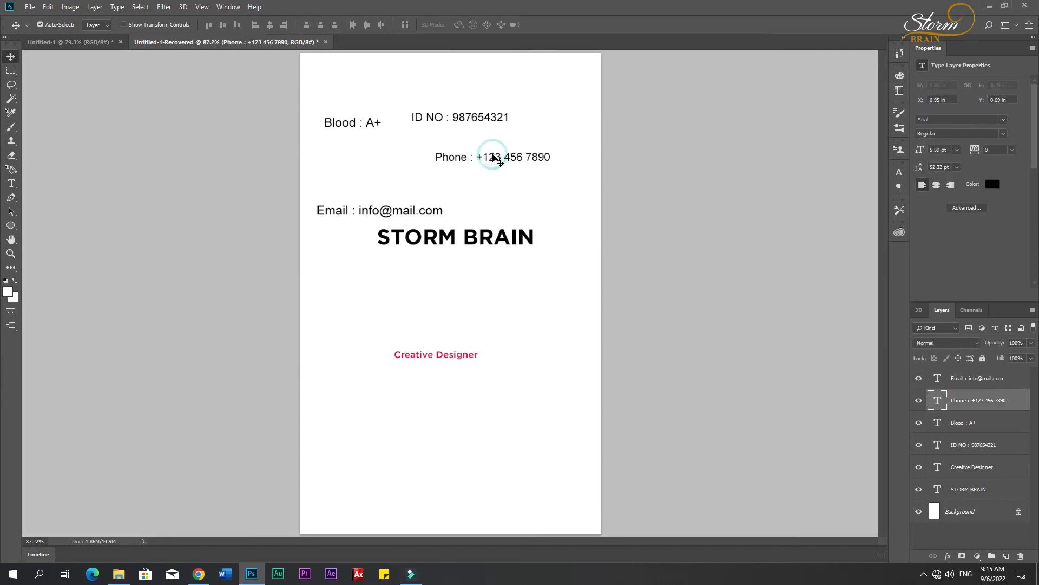
{"action": "left_click", "coordinate": [442, 118], "text": "shift"}
{"action": "left_click", "coordinate": [378, 125], "text": "shift"}
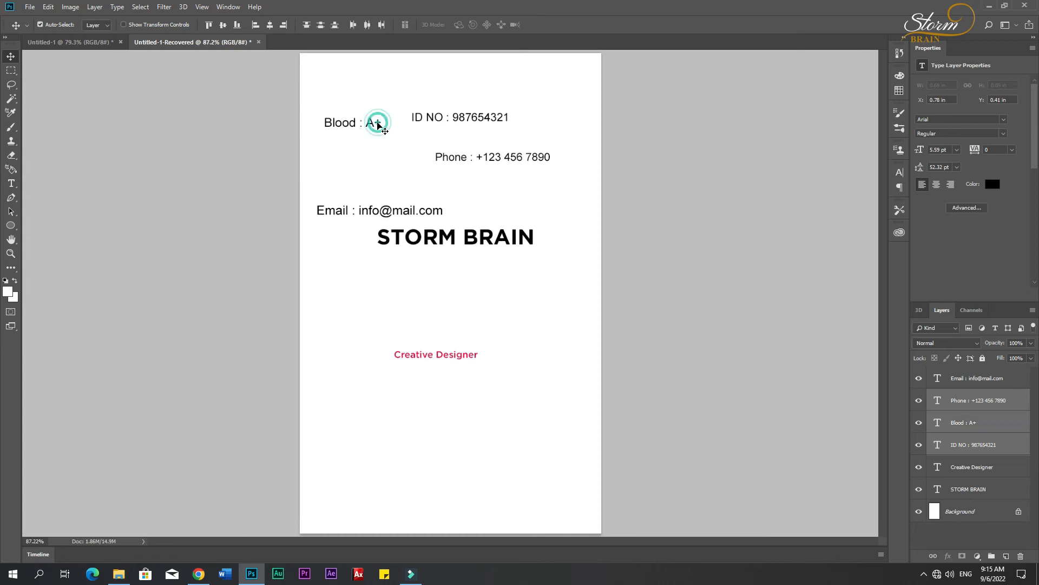
{"action": "left_click", "coordinate": [374, 211], "text": "shift"}
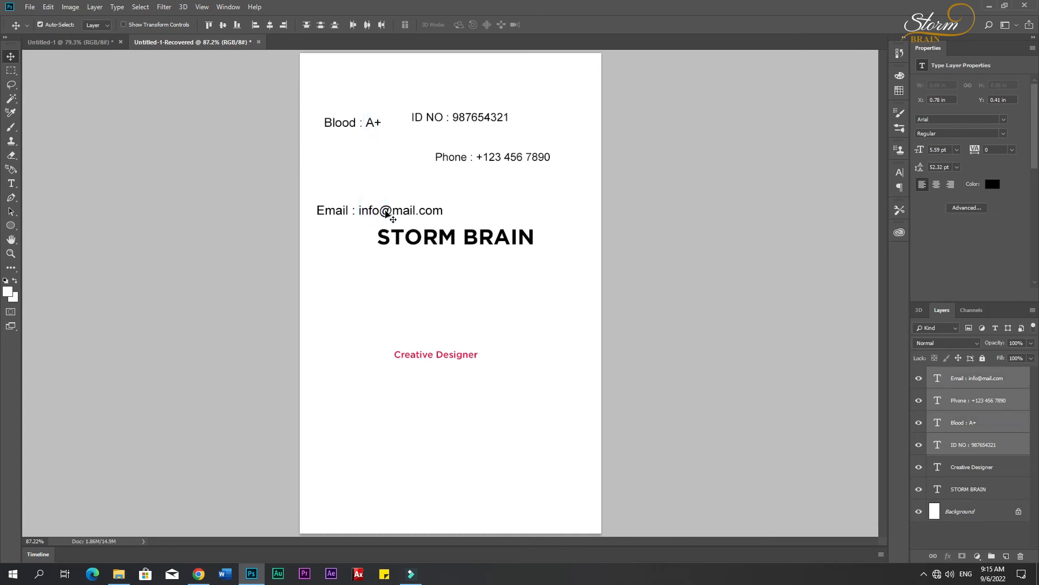
{"action": "left_click_drag", "start_coordinate": [385, 212], "coordinate": [486, 378]}
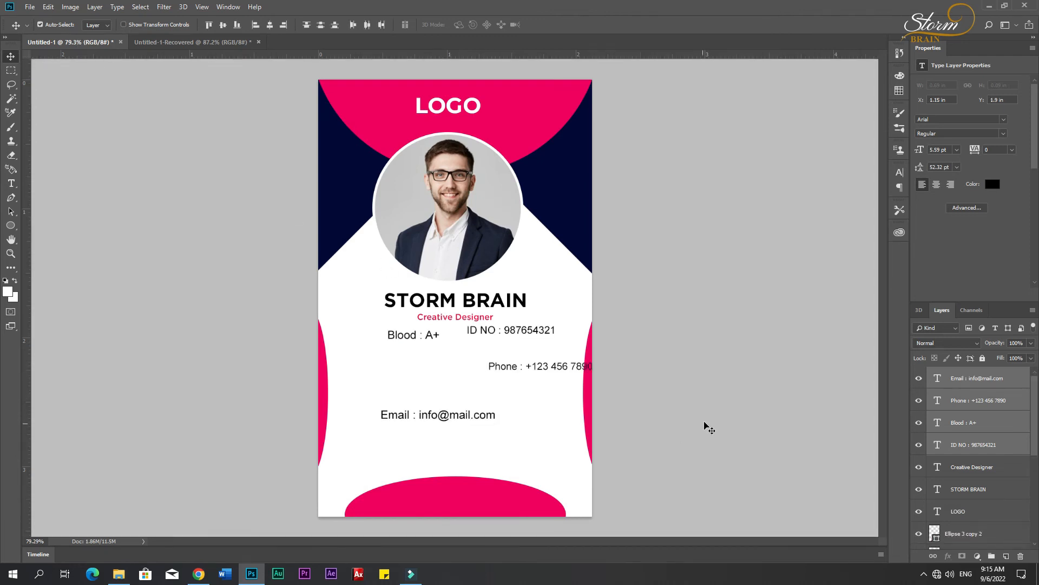
- Stack the contact lines beneath the job title in the order ID NO, Blood, Phone, Email with even spacing
{"action": "left_click_drag", "start_coordinate": [432, 416], "coordinate": [441, 438]}
{"action": "left_click_drag", "start_coordinate": [522, 367], "coordinate": [426, 419]}
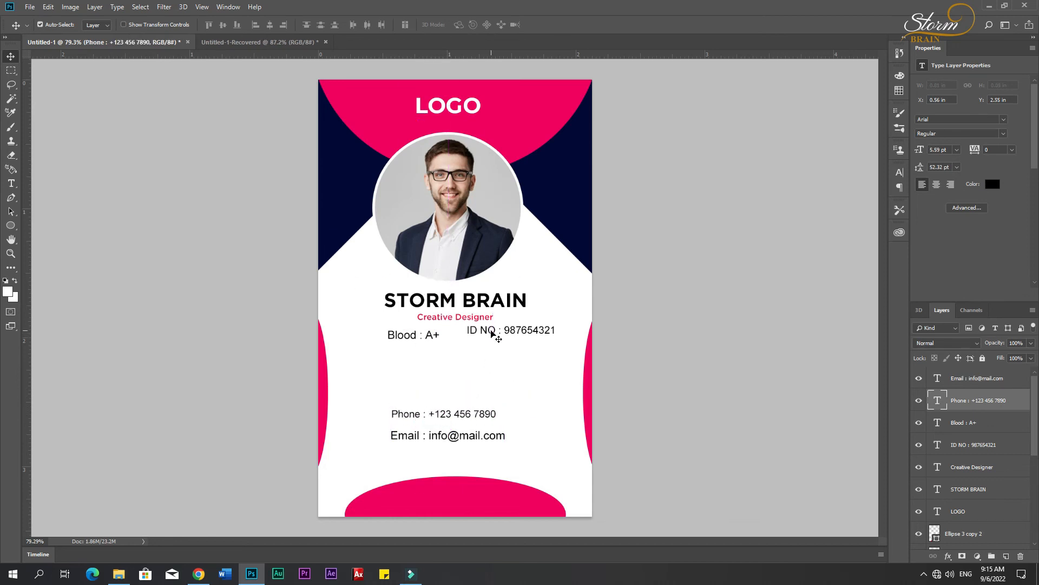
{"action": "left_click_drag", "start_coordinate": [409, 336], "coordinate": [415, 394]}
{"action": "left_click_drag", "start_coordinate": [489, 333], "coordinate": [414, 382]}
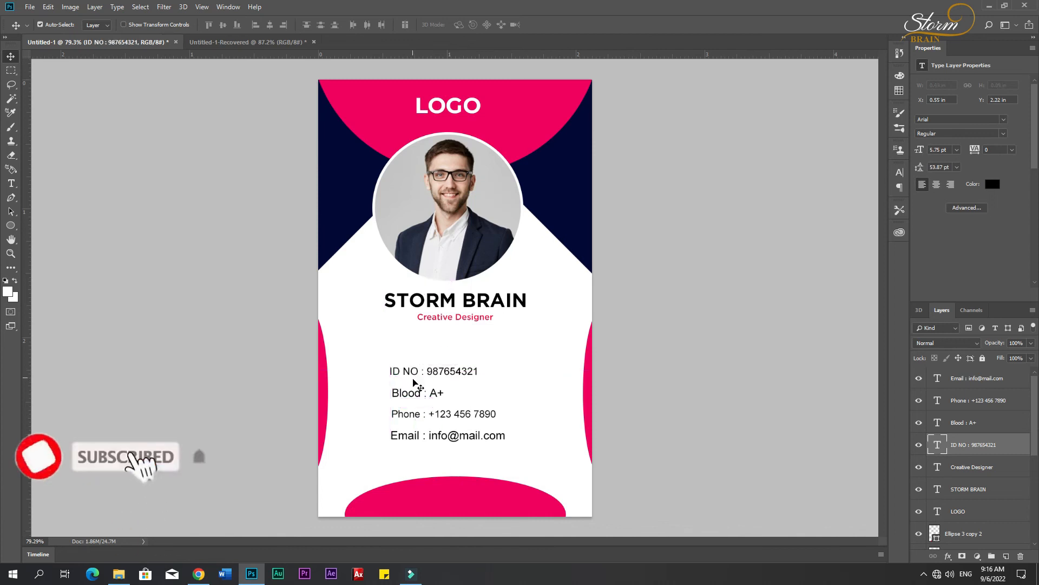
- Select the four contact lines together with the portrait photo layer and align their left edges
{"action": "left_click_drag", "start_coordinate": [517, 352], "coordinate": [423, 440]}
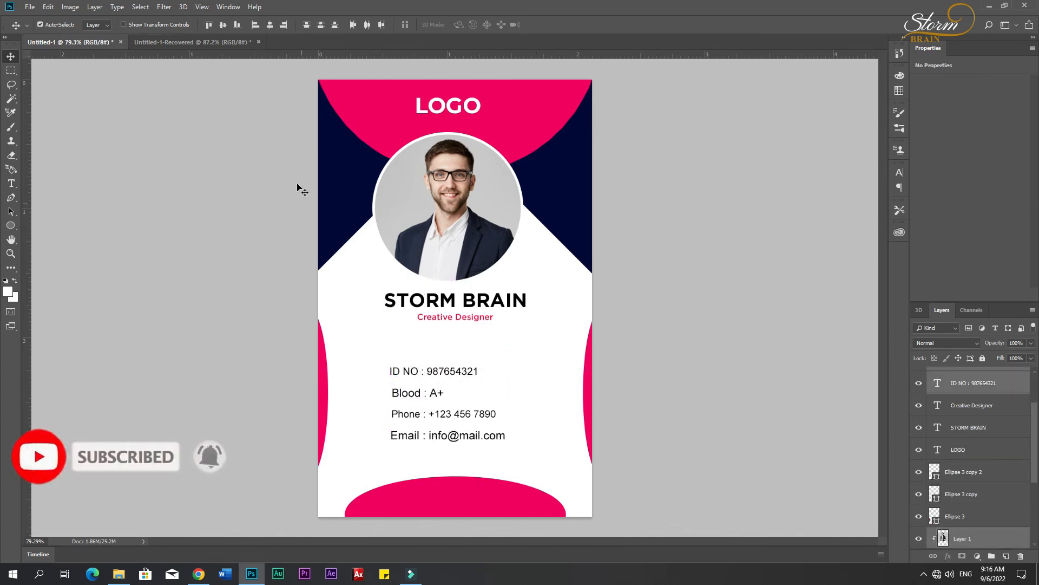
{"action": "left_click", "coordinate": [266, 30]}
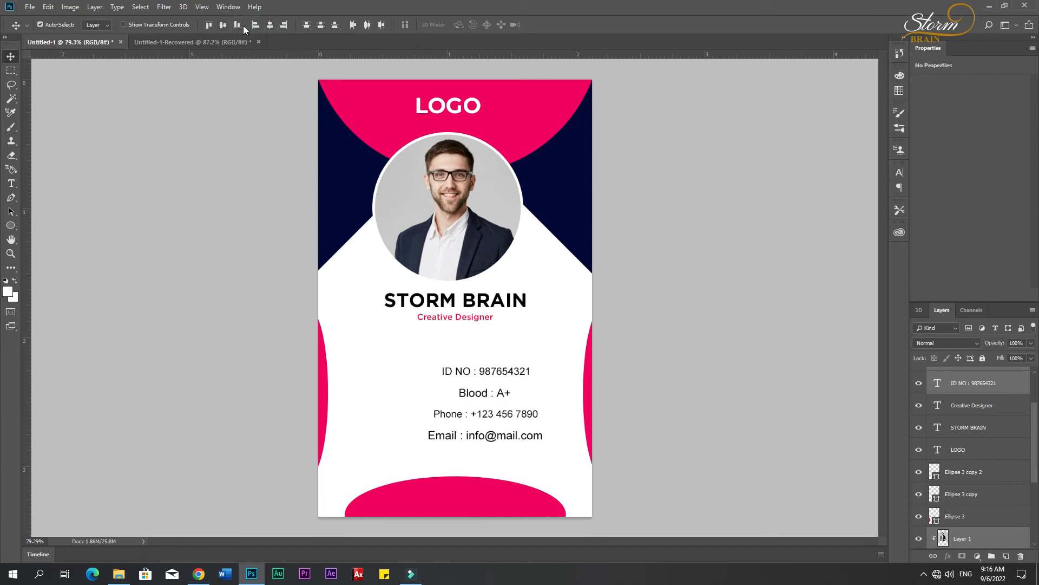
{"action": "left_click", "coordinate": [255, 25]}
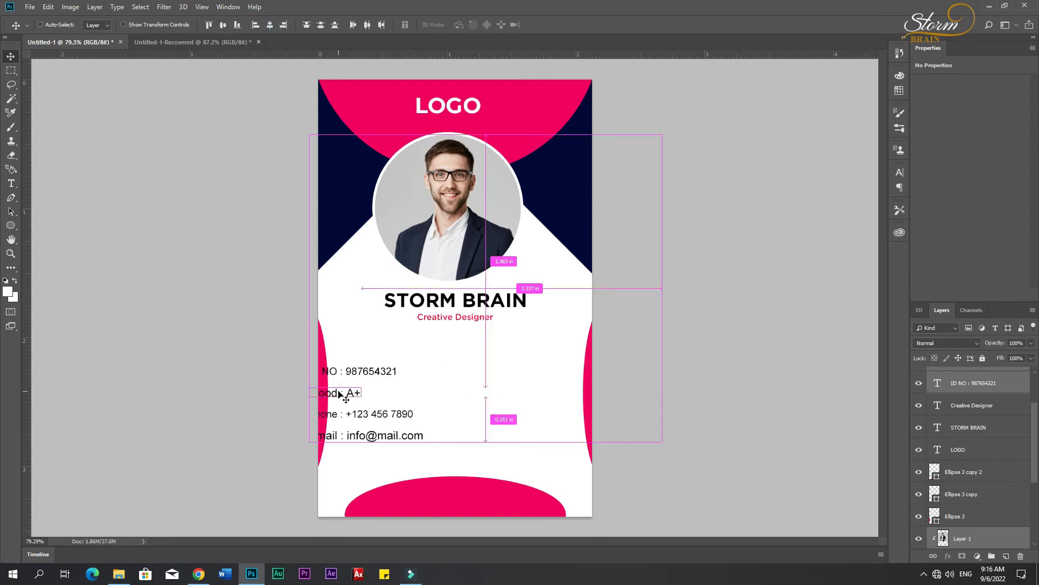
{"action": "key", "text": "ctrl+t"}
{"action": "left_click_drag", "start_coordinate": [385, 416], "coordinate": [397, 421]}
{"action": "key", "text": "ctrl+z"}
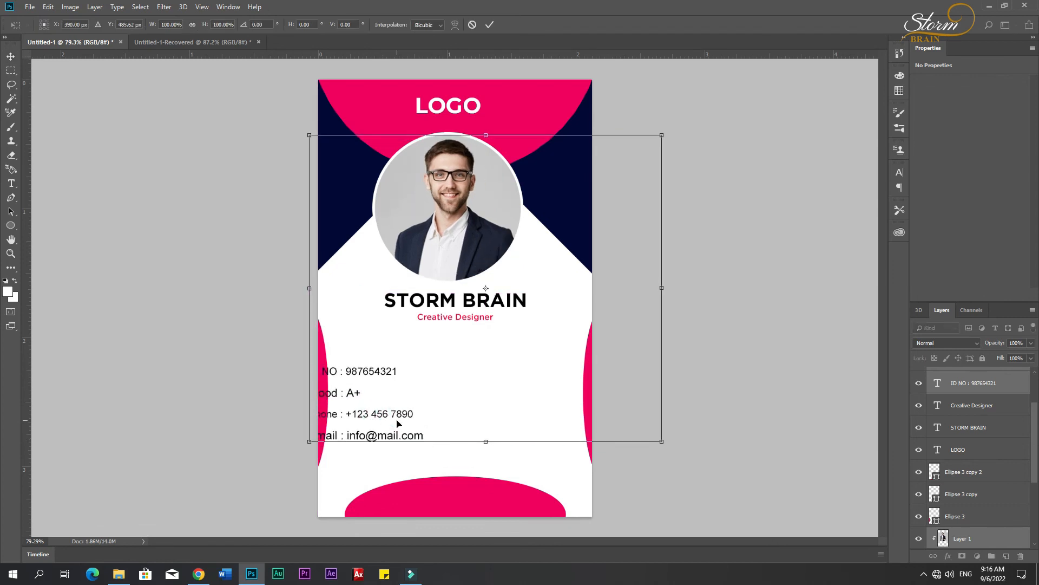
{"action": "key", "text": "Escape"}
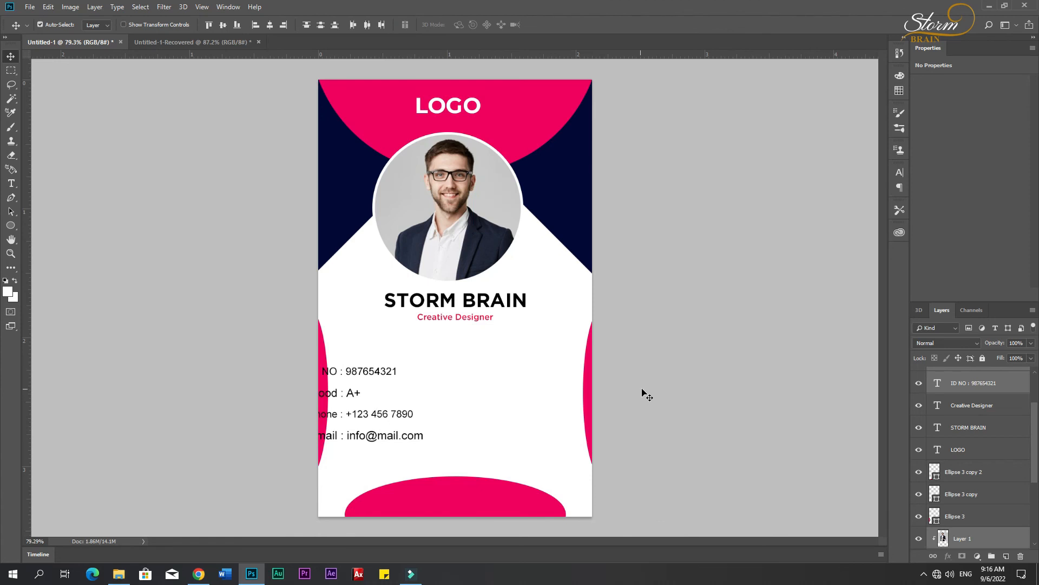
- Select only the ID NO, Blood, Phone and Email layers and move them onto the white area, flush with the start of STORM BRAIN
{"action": "scroll", "coordinate": [991, 542], "scroll_direction": "down", "scroll_amount": 4}
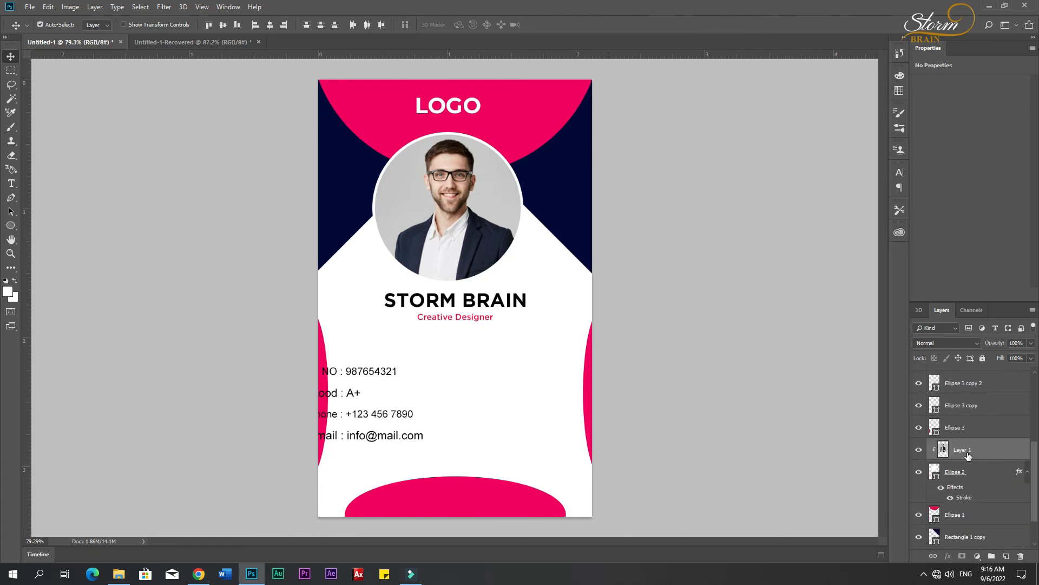
{"action": "left_click", "coordinate": [967, 454]}
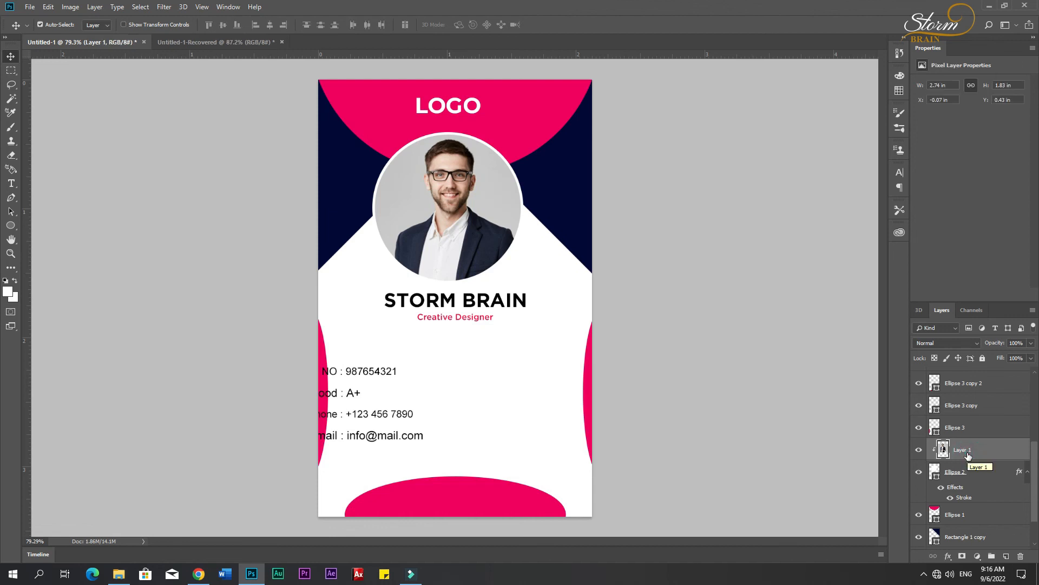
{"action": "scroll", "coordinate": [969, 458], "scroll_direction": "up", "scroll_amount": 4}
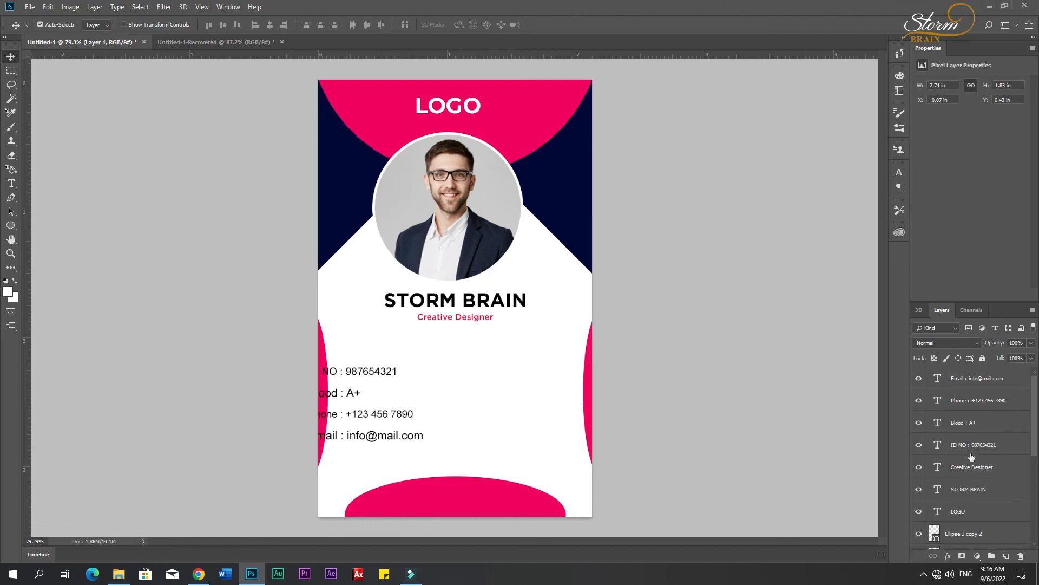
{"action": "left_click", "coordinate": [967, 449]}
{"action": "left_click", "coordinate": [968, 384], "text": "shift"}
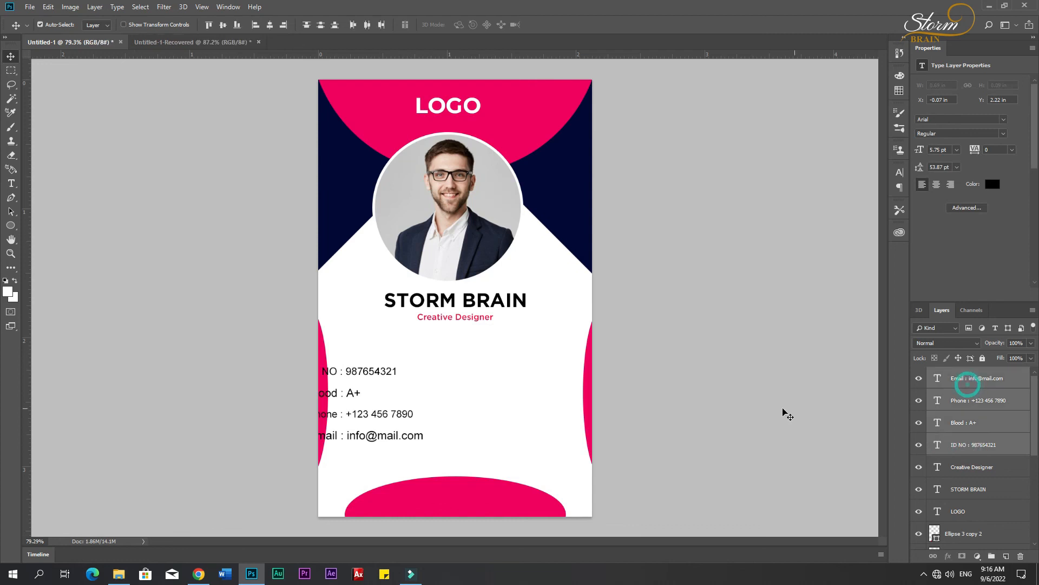
{"action": "key", "text": "ctrl+t"}
{"action": "left_click_drag", "start_coordinate": [381, 433], "coordinate": [458, 424]}
{"action": "left_click", "coordinate": [657, 444]}
{"action": "left_click", "coordinate": [11, 56]}
{"action": "left_click", "coordinate": [461, 212]}
{"action": "left_click", "coordinate": [631, 384]}
{"action": "key", "text": "t"}
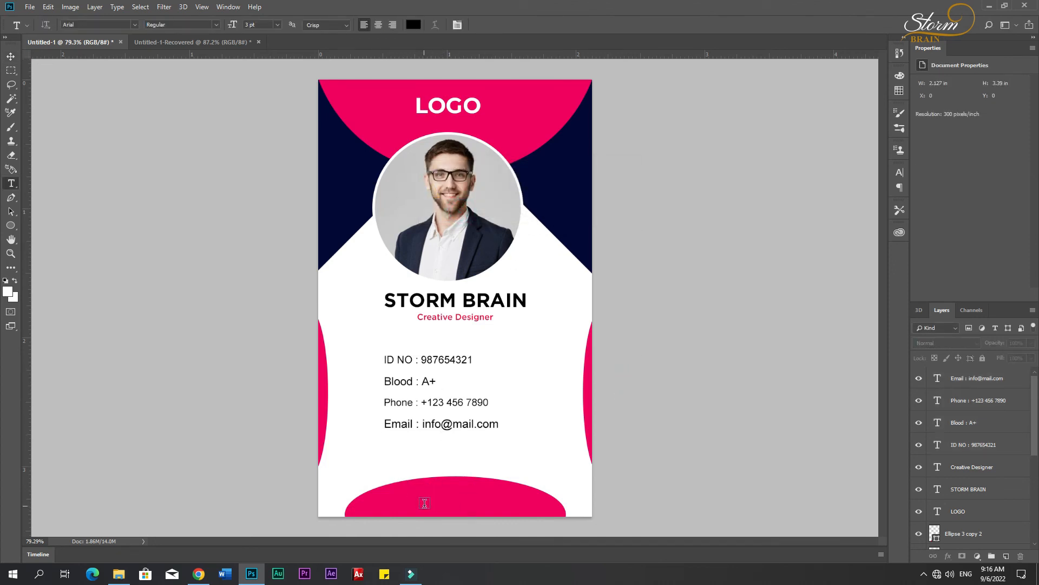
{"action": "left_click", "coordinate": [425, 501]}
{"action": "type", "text": "www"}
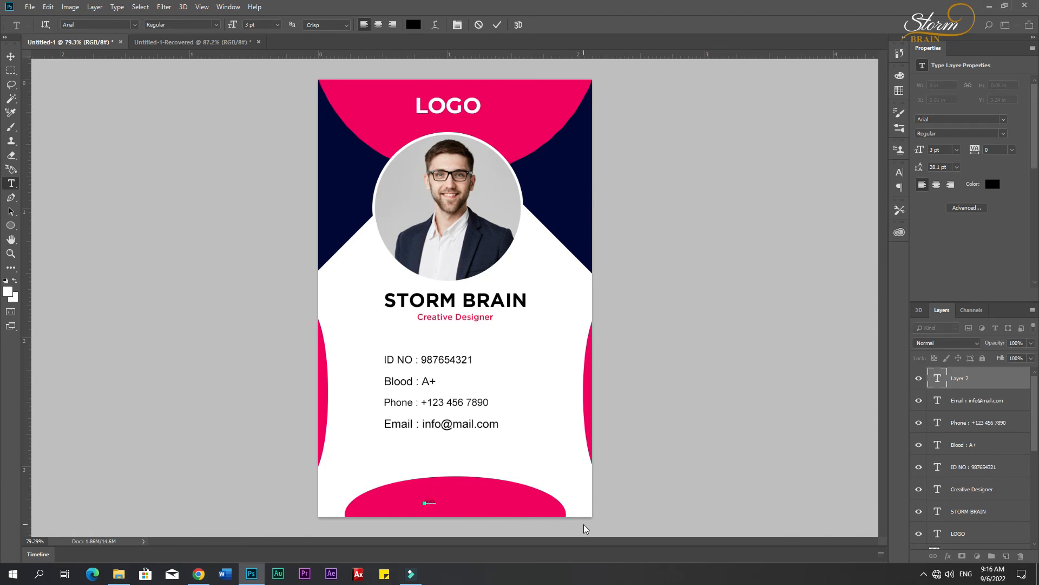
{"action": "type", "text": ".yourwebsite.com"}
- Format the whole website text as Montserrat SemiBold at 6 pt
{"action": "key", "text": "ctrl+a"}
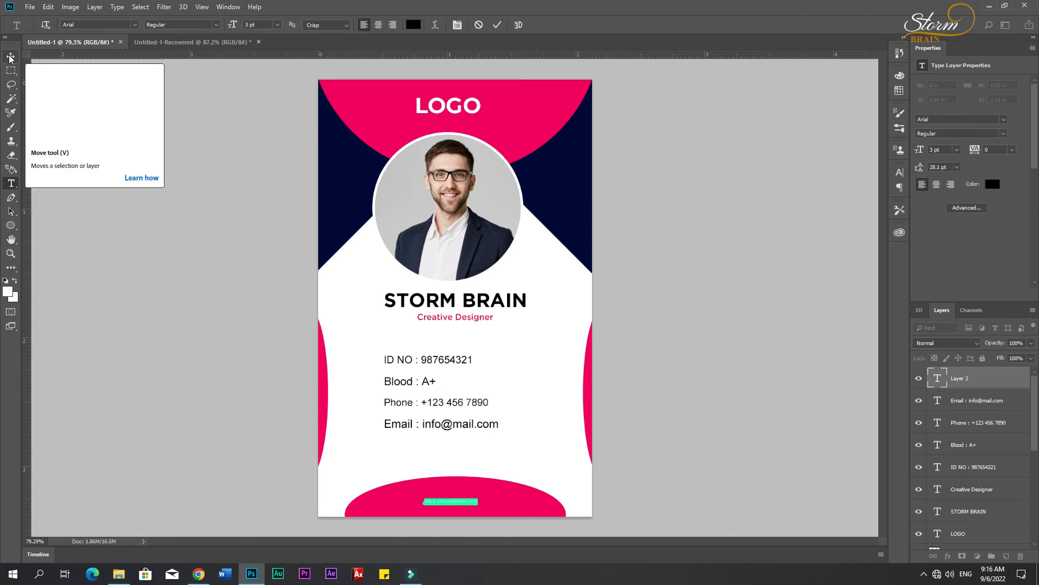
{"action": "left_click", "coordinate": [109, 23]}
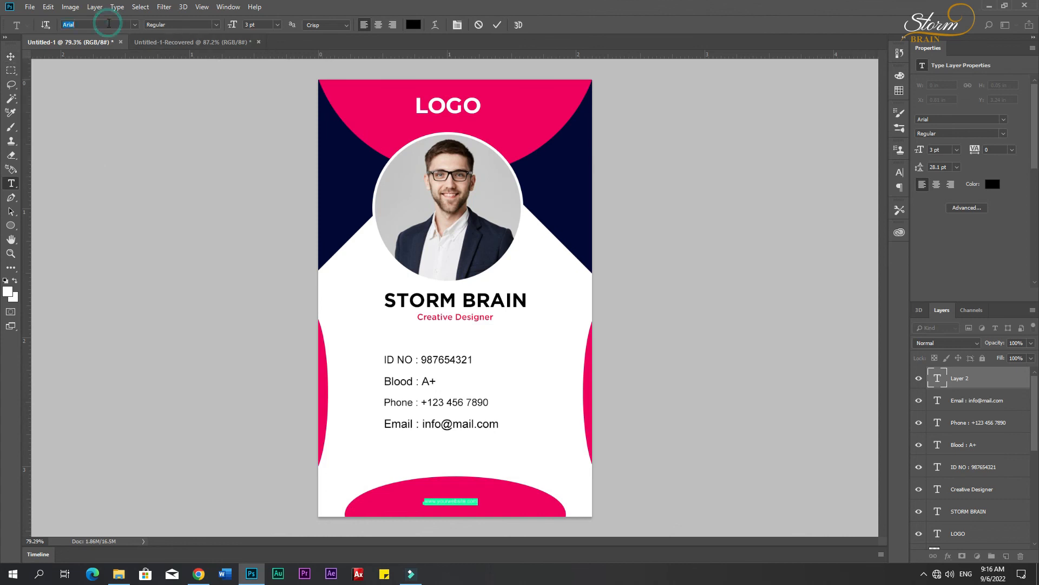
{"action": "type", "text": "mon"}
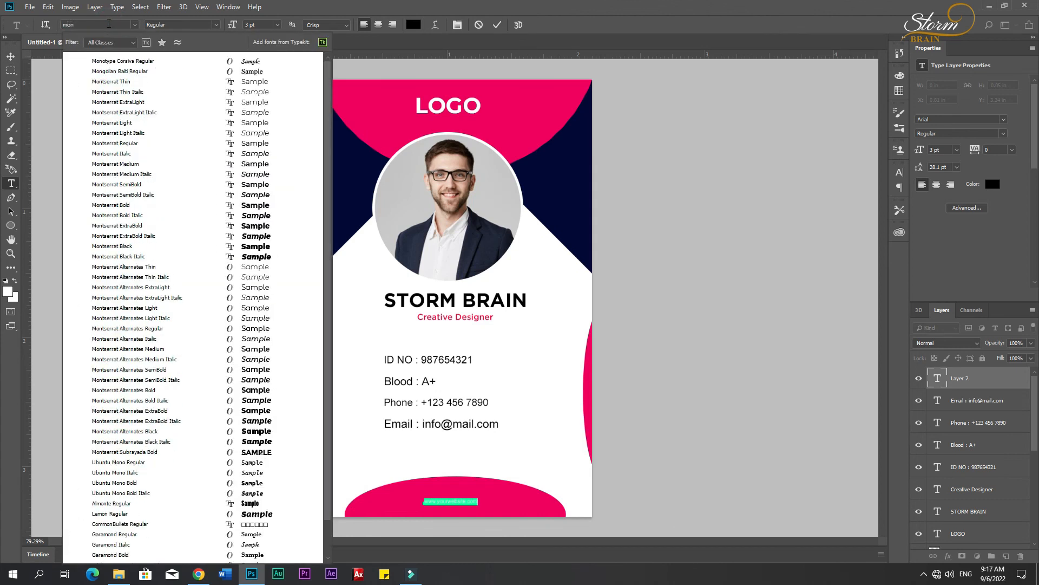
{"action": "left_click", "coordinate": [136, 206]}
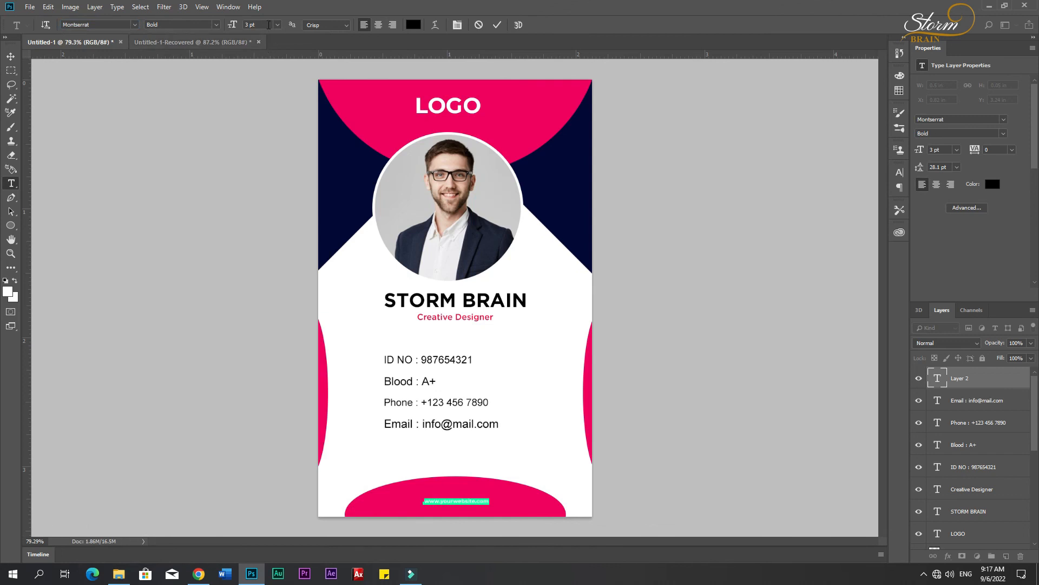
{"action": "left_click", "coordinate": [216, 24]}
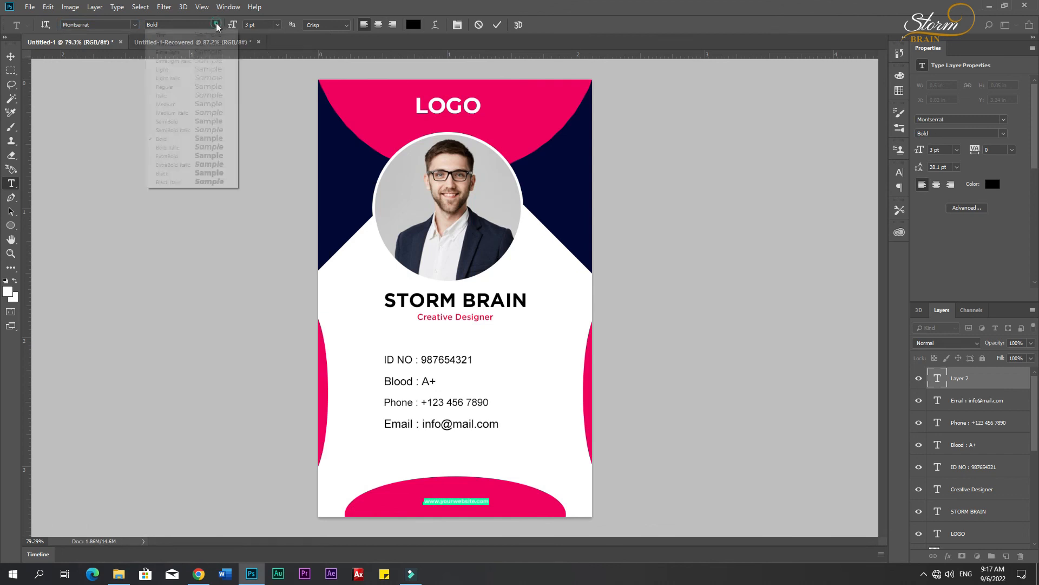
{"action": "left_click", "coordinate": [182, 121]}
{"action": "left_click_drag", "start_coordinate": [235, 25], "coordinate": [237, 27]}
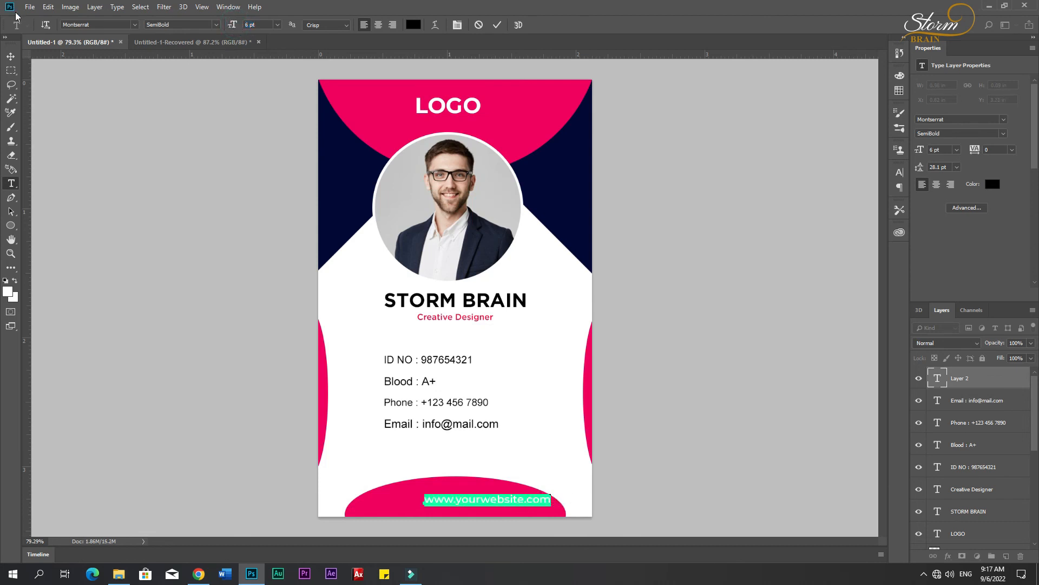
- Center the website text on the bottom pink ellipse, recolor it white (ffffff) and deselect it
{"action": "left_click", "coordinate": [11, 56]}
{"action": "left_click_drag", "start_coordinate": [488, 501], "coordinate": [456, 503]}
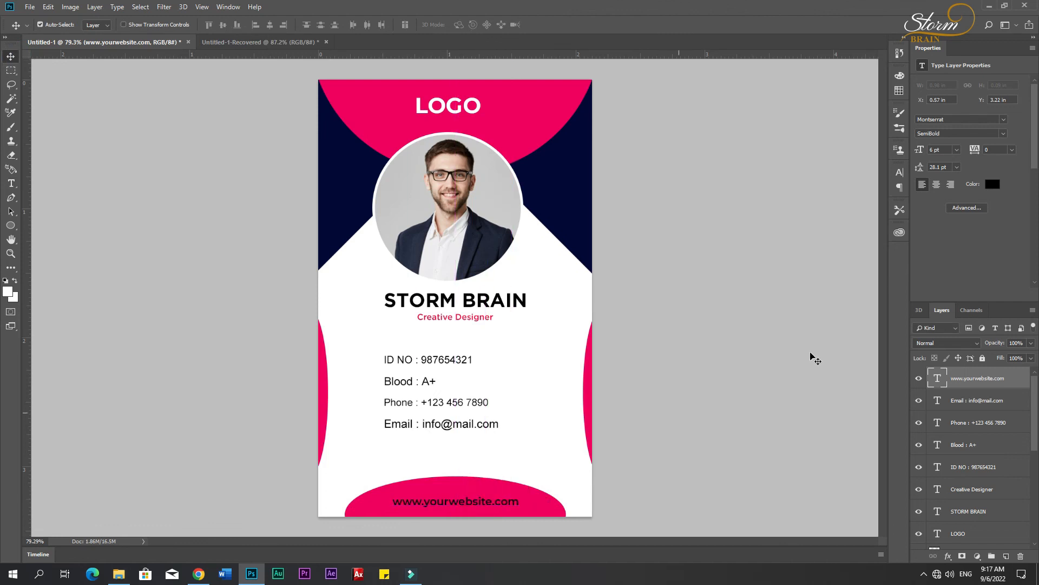
{"action": "left_click", "coordinate": [993, 184]}
{"action": "type", "text": "ffffff"}
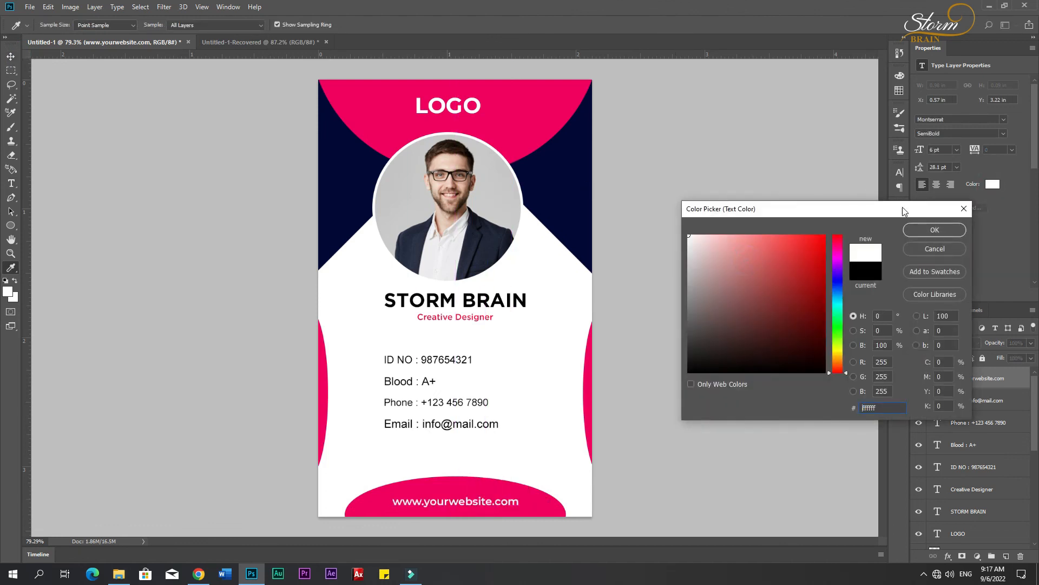
{"action": "left_click", "coordinate": [935, 230]}
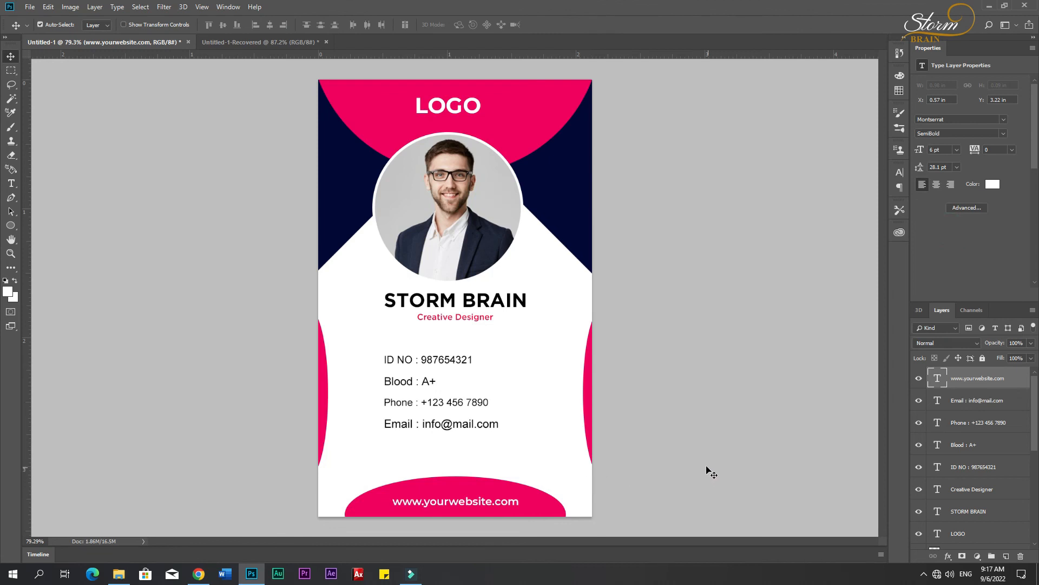
{"action": "left_click", "coordinate": [746, 469]}
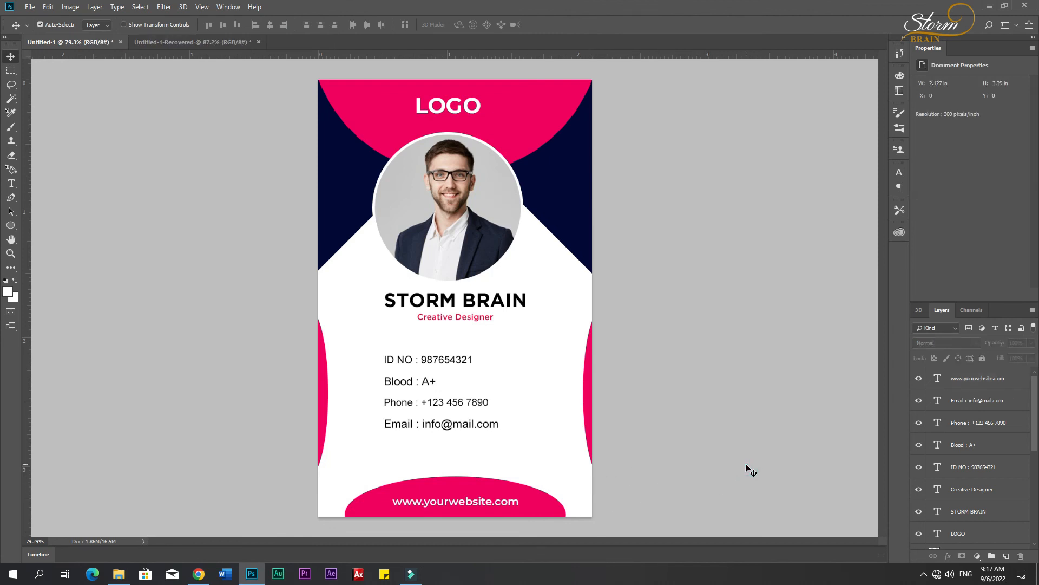